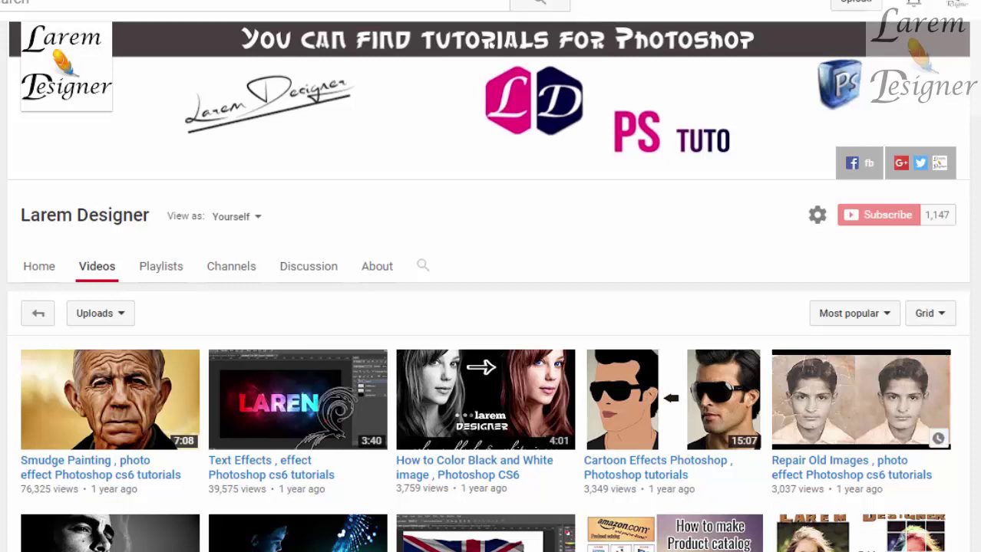
{"action": "scroll", "coordinate": [928, 422], "scroll_direction": "down", "scroll_amount": 3}
{"action": "scroll", "coordinate": [490, 307], "scroll_direction": "down", "scroll_amount": 8}
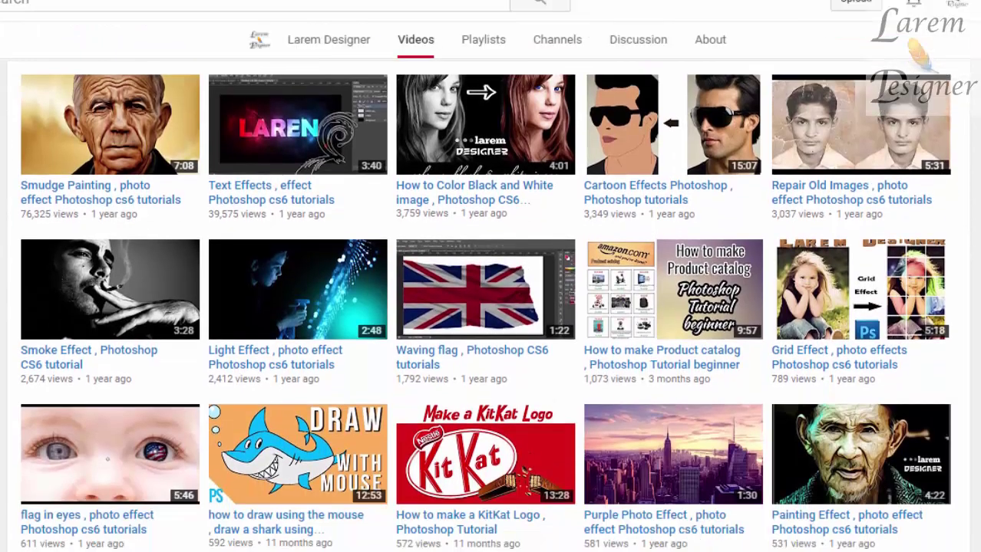
{"action": "scroll", "coordinate": [491, 306], "scroll_direction": "down", "scroll_amount": 4}
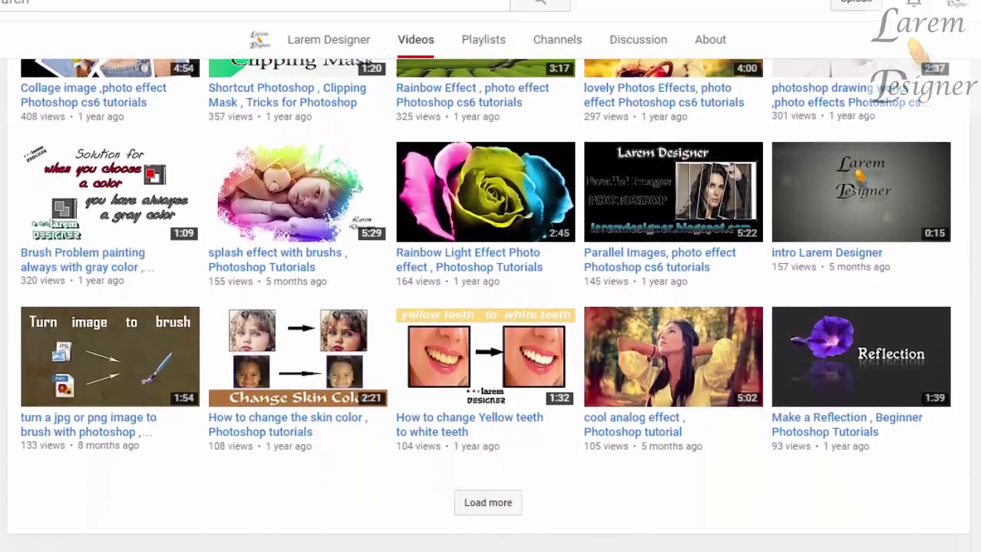
{"action": "scroll", "coordinate": [490, 307], "scroll_direction": "up", "scroll_amount": 8}
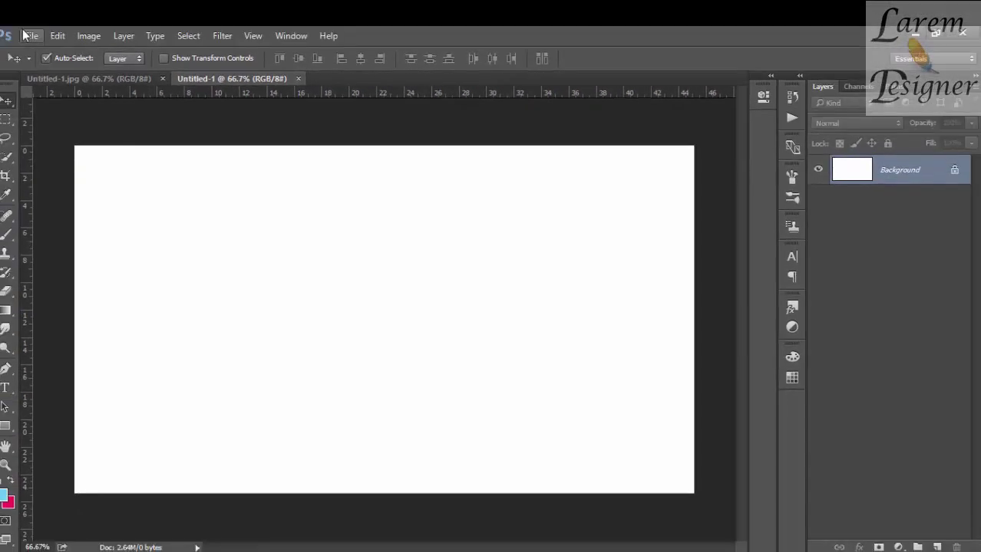
- Bring the about2 image of the man into the blank document at 60% scale and shift it slightly upward
{"action": "left_click", "coordinate": [26, 35]}
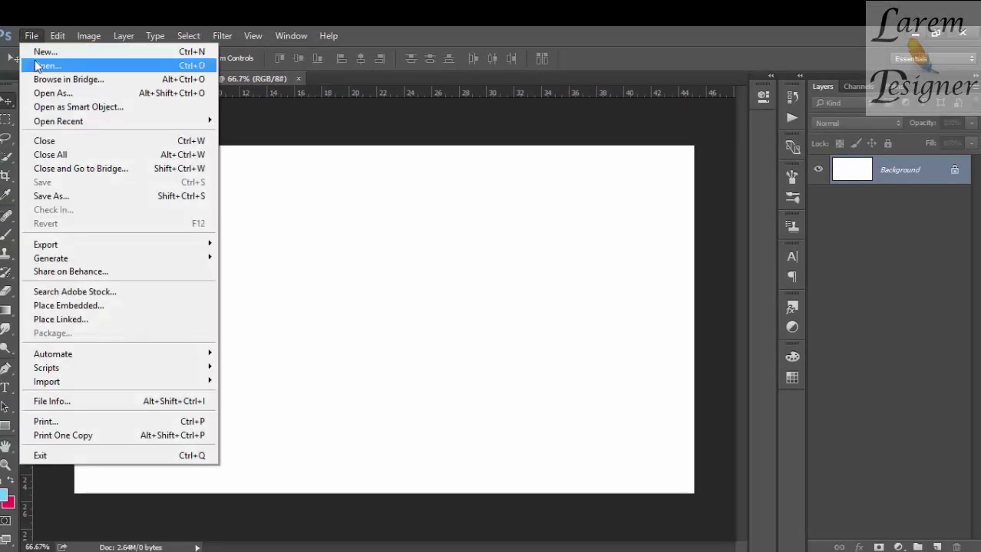
{"action": "left_click", "coordinate": [37, 65]}
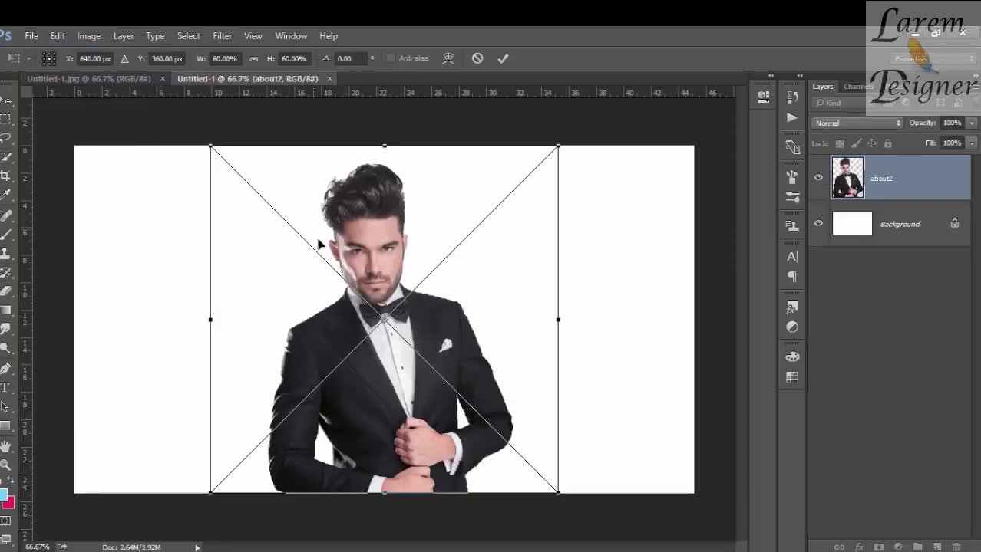
{"action": "key", "text": "Return"}
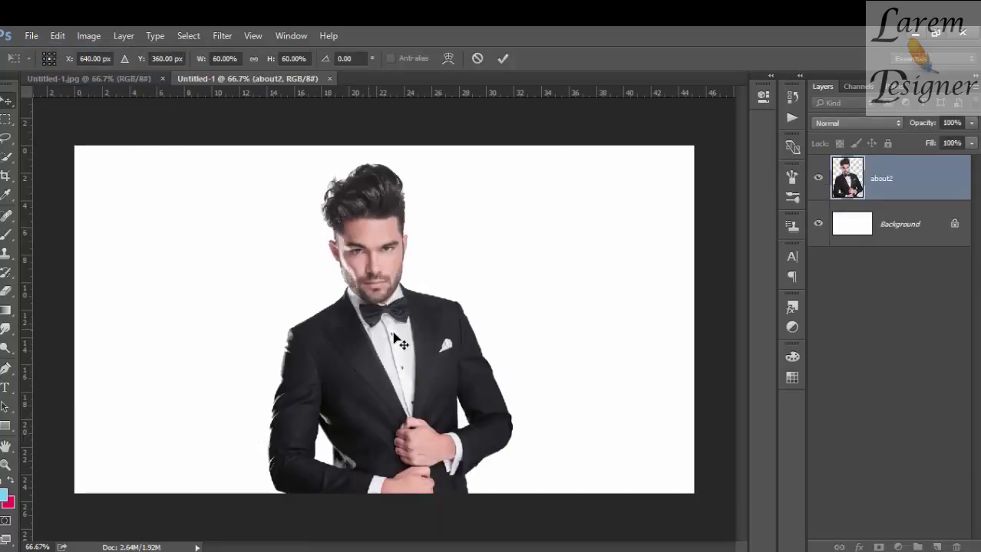
{"action": "left_click_drag", "start_coordinate": [401, 341], "coordinate": [404, 331]}
{"action": "key", "text": "Return"}
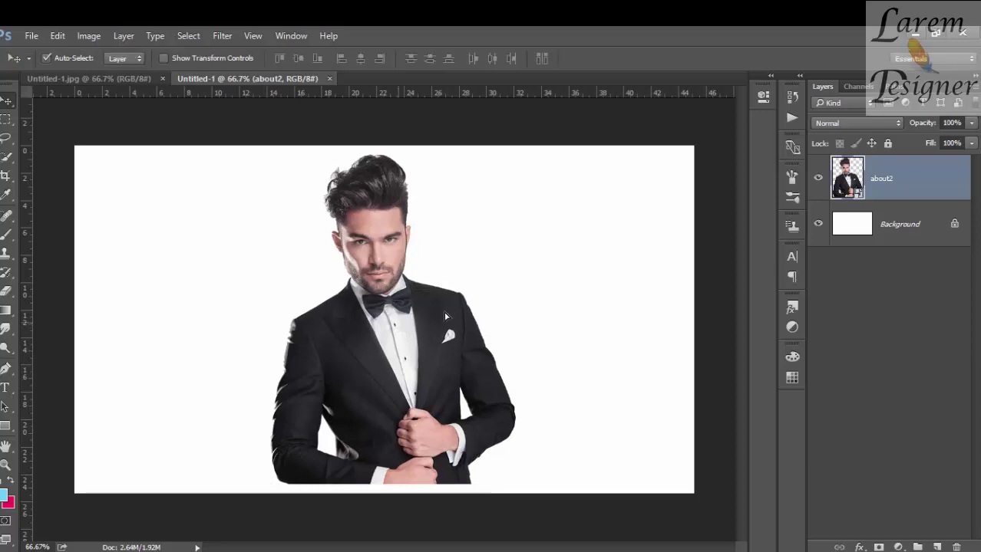
- Rasterize the about2 layer and cut a full-width strip with the man's lower hand onto its own layer, hidden from view
{"action": "right_click", "coordinate": [903, 194]}
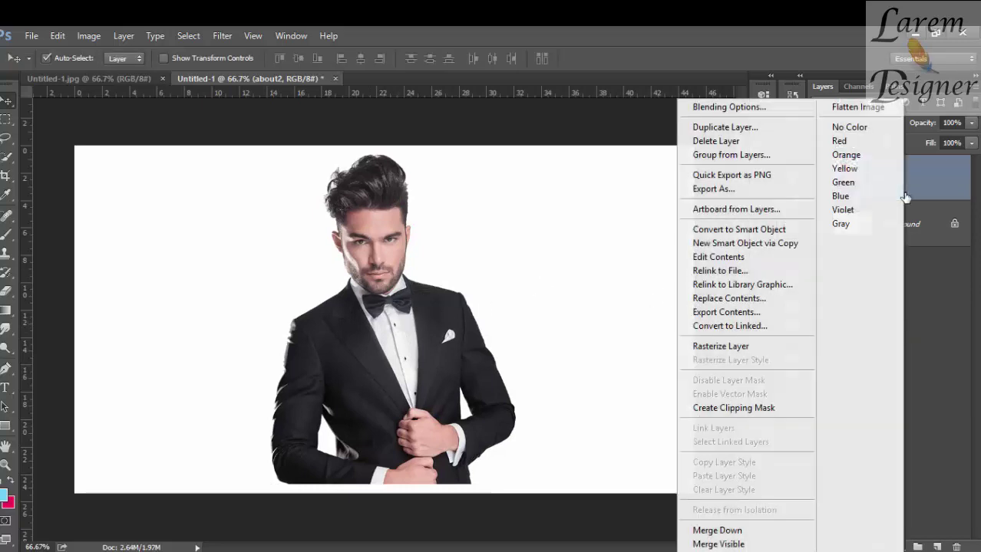
{"action": "left_click", "coordinate": [748, 350]}
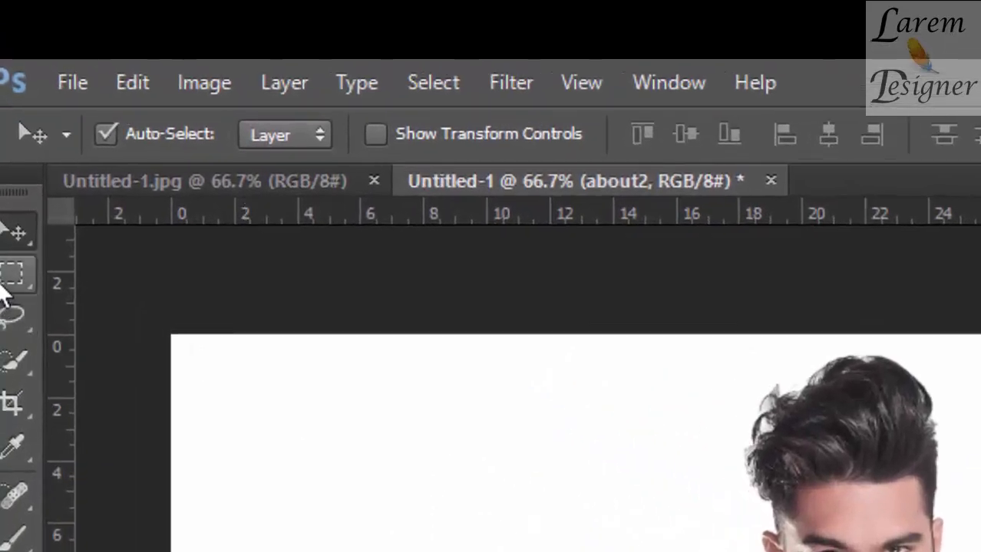
{"action": "left_click", "coordinate": [11, 275]}
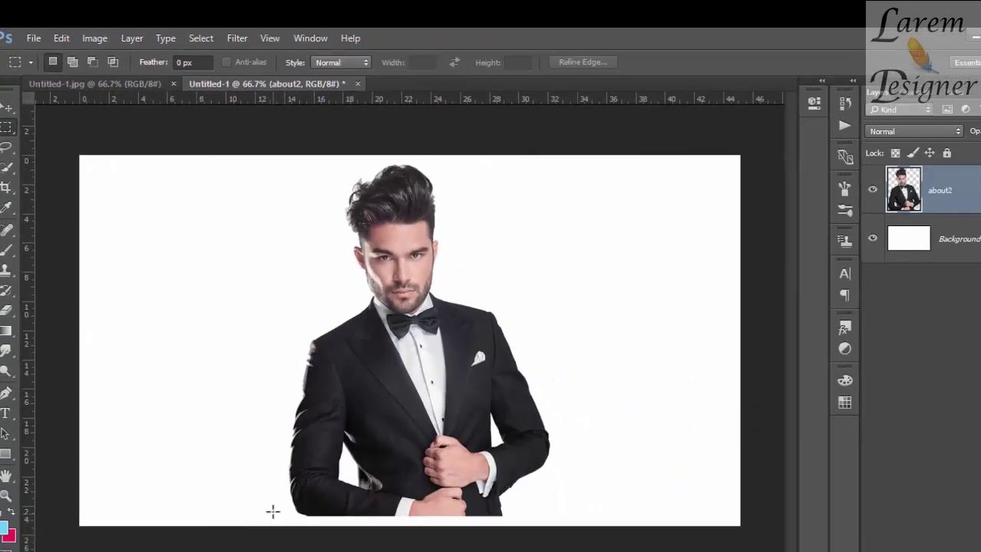
{"action": "left_click_drag", "start_coordinate": [237, 465], "coordinate": [583, 543]}
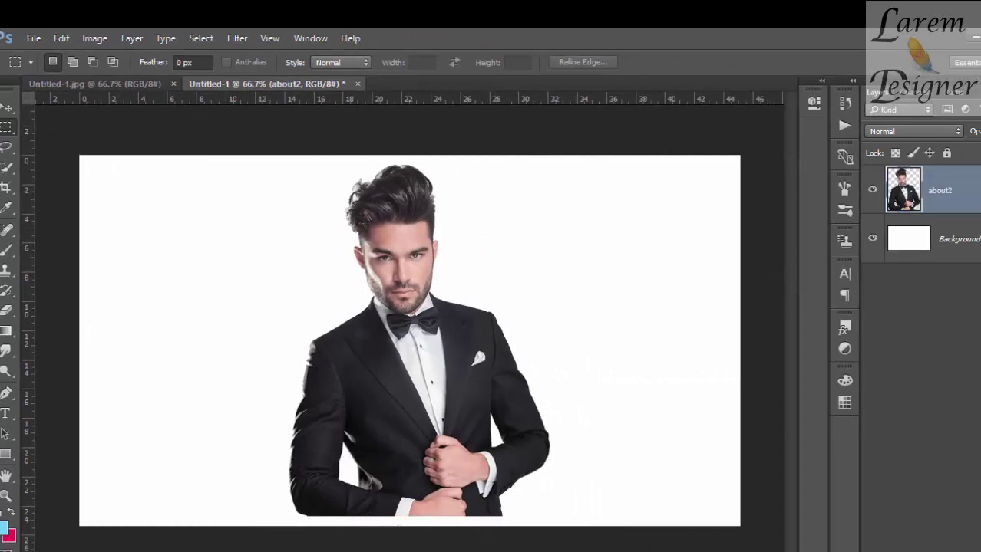
{"action": "right_click", "coordinate": [464, 492]}
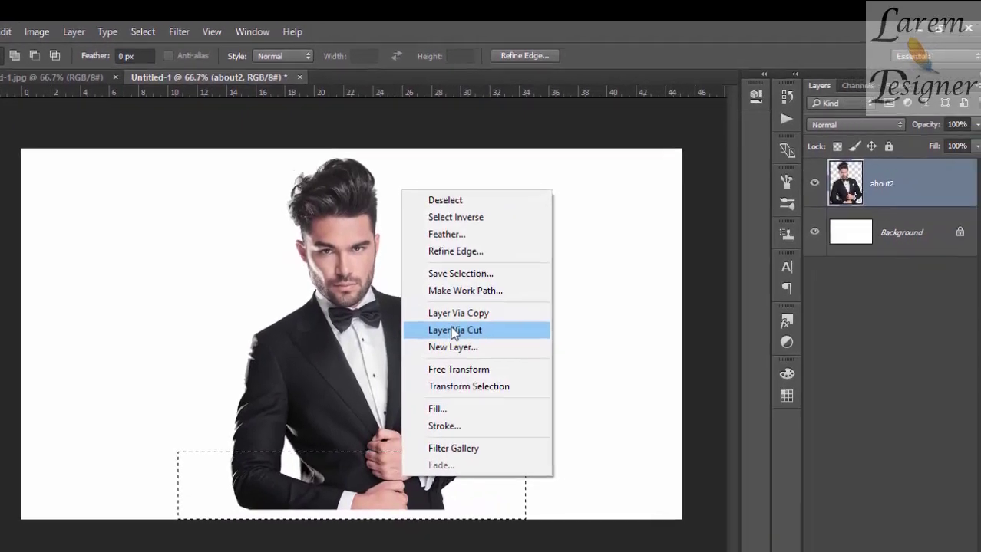
{"action": "left_click", "coordinate": [452, 331]}
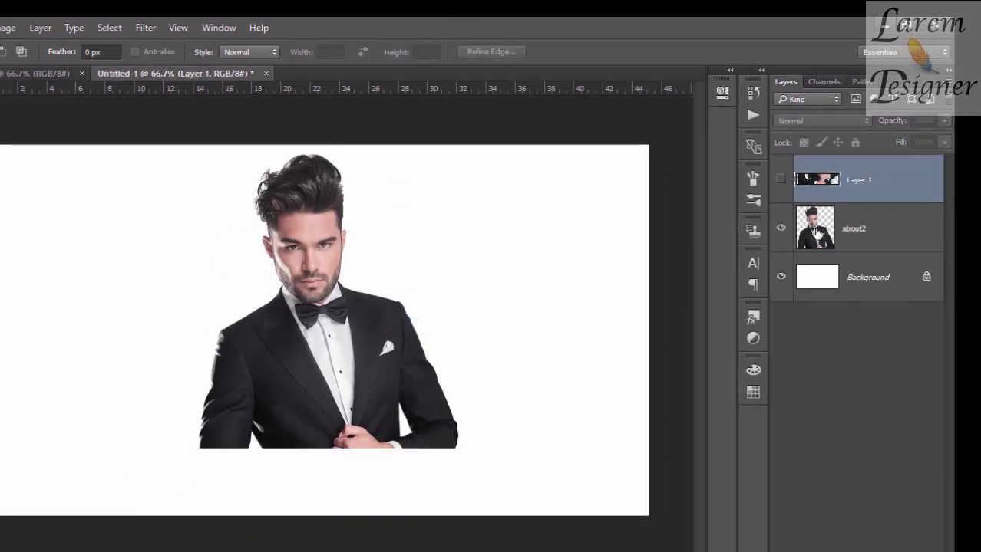
- Cut the next strip above, across the man's elbows, from about2 onto a separate layer and hide it
{"action": "left_click", "coordinate": [815, 230]}
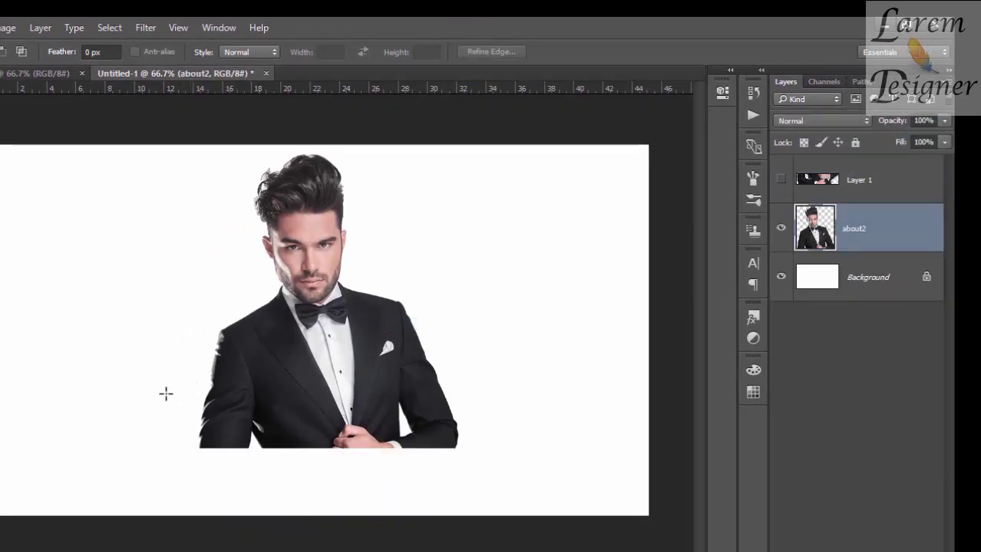
{"action": "left_click_drag", "start_coordinate": [145, 390], "coordinate": [546, 499]}
{"action": "right_click", "coordinate": [377, 426]}
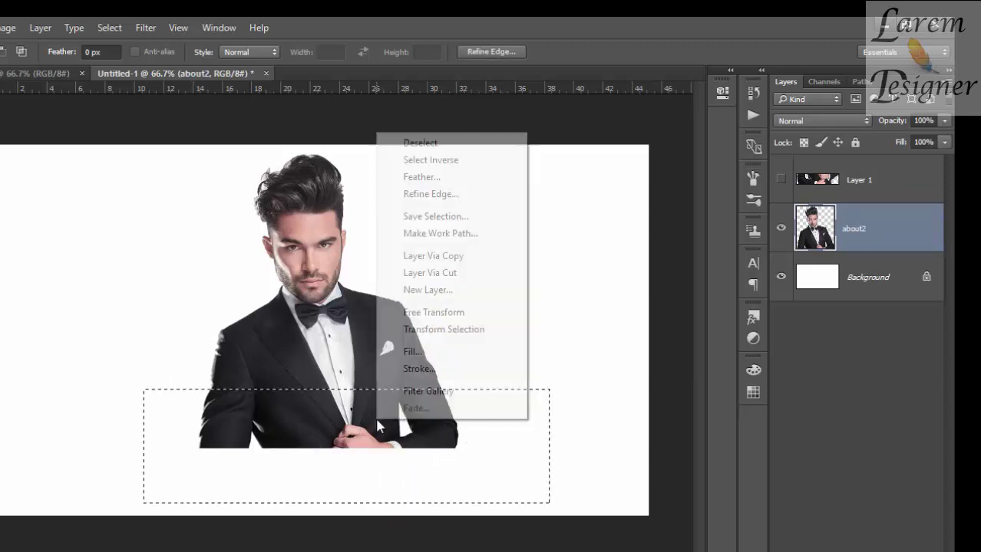
{"action": "left_click", "coordinate": [438, 273]}
{"action": "left_click", "coordinate": [781, 227]}
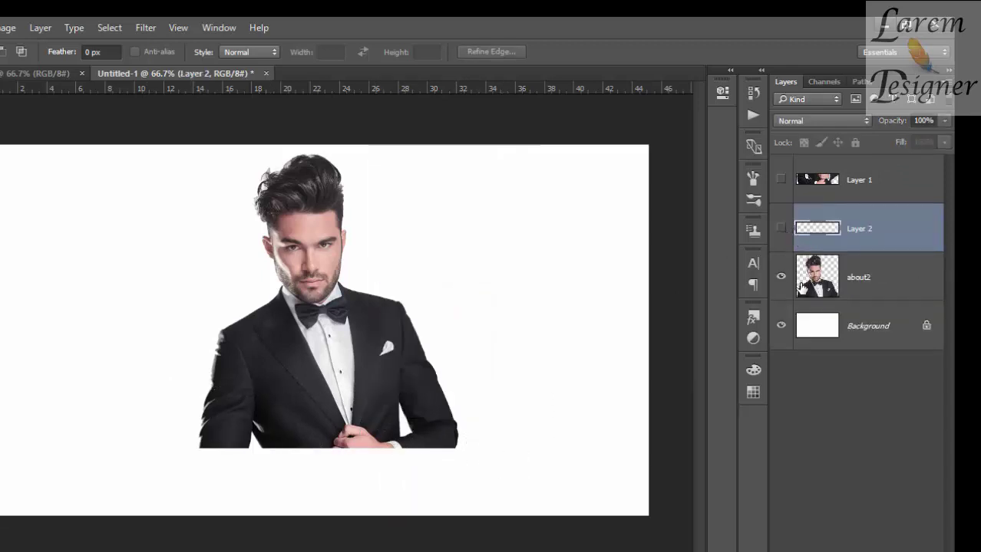
- Cut a third strip across the man's chest from about2 onto its own layer and show all the strips again
{"action": "left_click", "coordinate": [813, 284]}
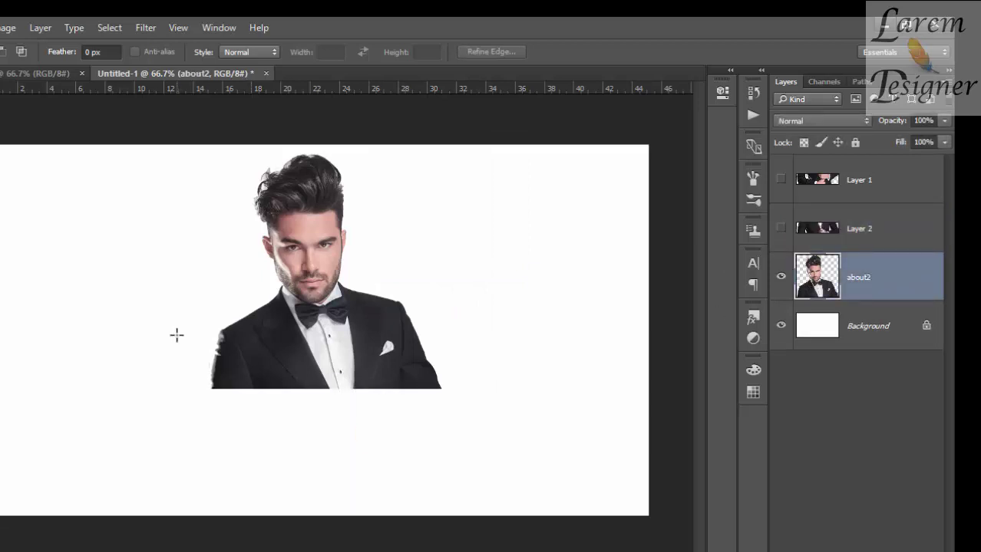
{"action": "left_click_drag", "start_coordinate": [175, 327], "coordinate": [506, 455]}
{"action": "right_click", "coordinate": [359, 372]}
{"action": "left_click", "coordinate": [411, 216]}
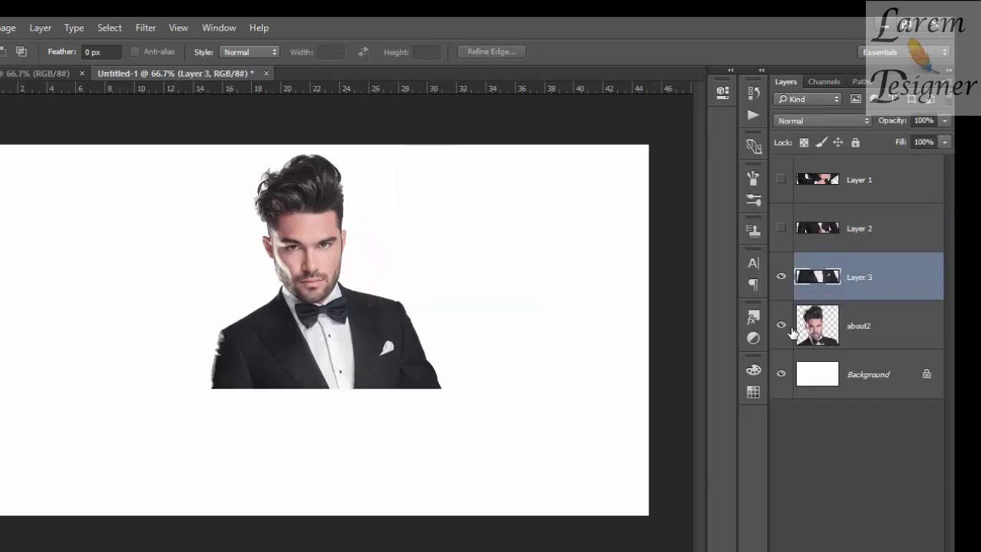
{"action": "left_click", "coordinate": [780, 277]}
{"action": "left_click", "coordinate": [780, 277]}
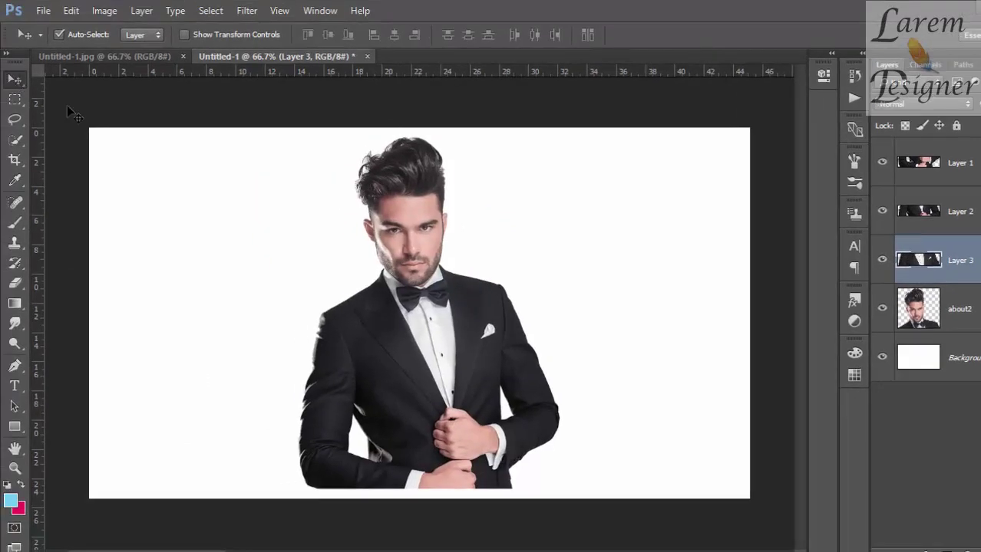
- Shift the head piece and the Layer 2 strip slightly to the right so the figure looks sliced
{"action": "left_click", "coordinate": [422, 202]}
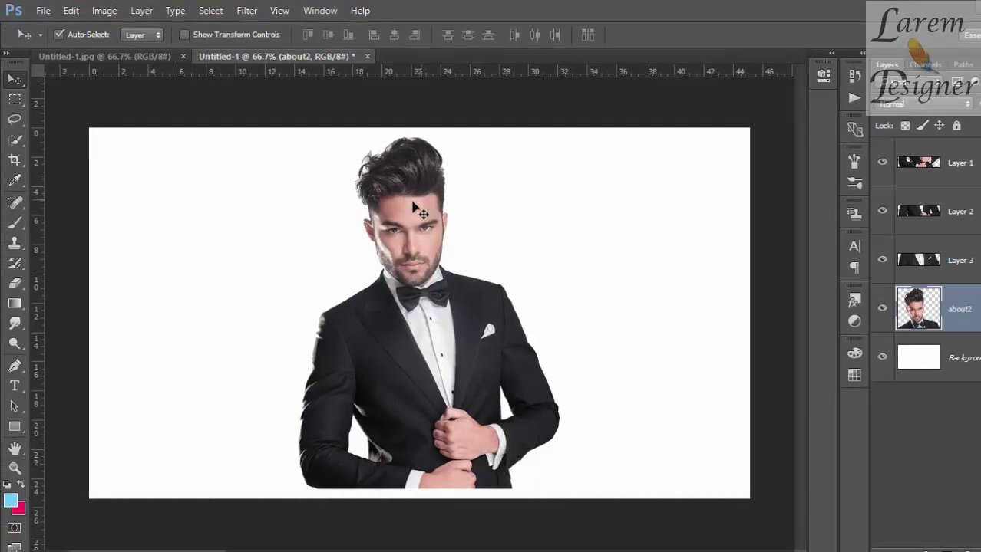
{"action": "left_click_drag", "start_coordinate": [414, 204], "coordinate": [435, 205]}
{"action": "left_click", "coordinate": [468, 346]}
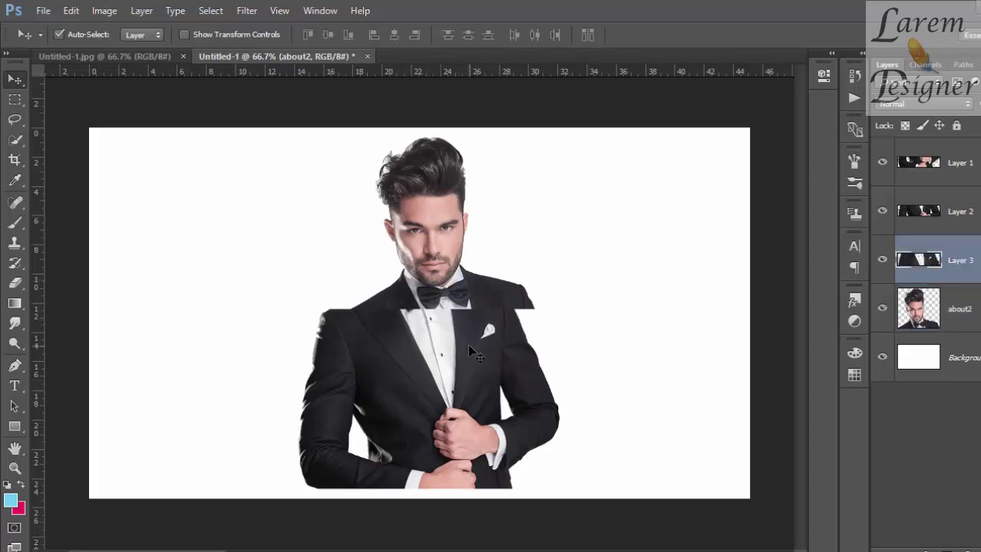
{"action": "left_click", "coordinate": [450, 403]}
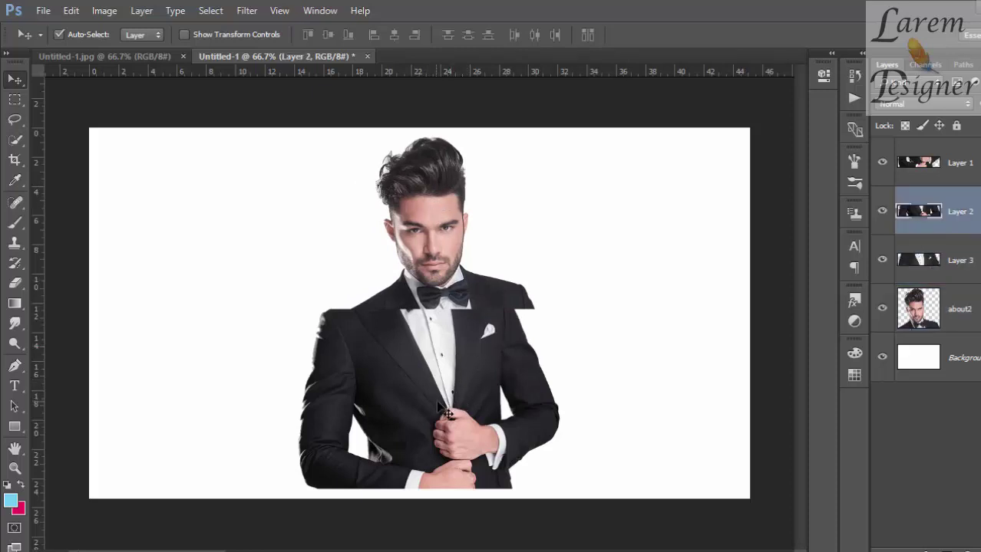
{"action": "left_click_drag", "start_coordinate": [436, 402], "coordinate": [458, 401]}
{"action": "left_click", "coordinate": [460, 453]}
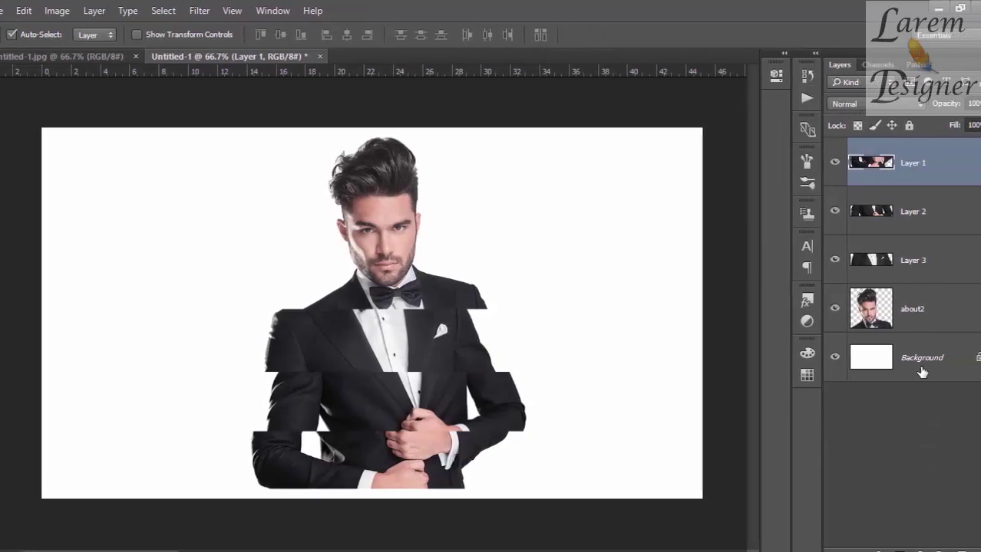
- Fill the Background layer with a white-to-grey radial gradient running from the figure's chest to the canvas's upper right corner
{"action": "left_click", "coordinate": [927, 357]}
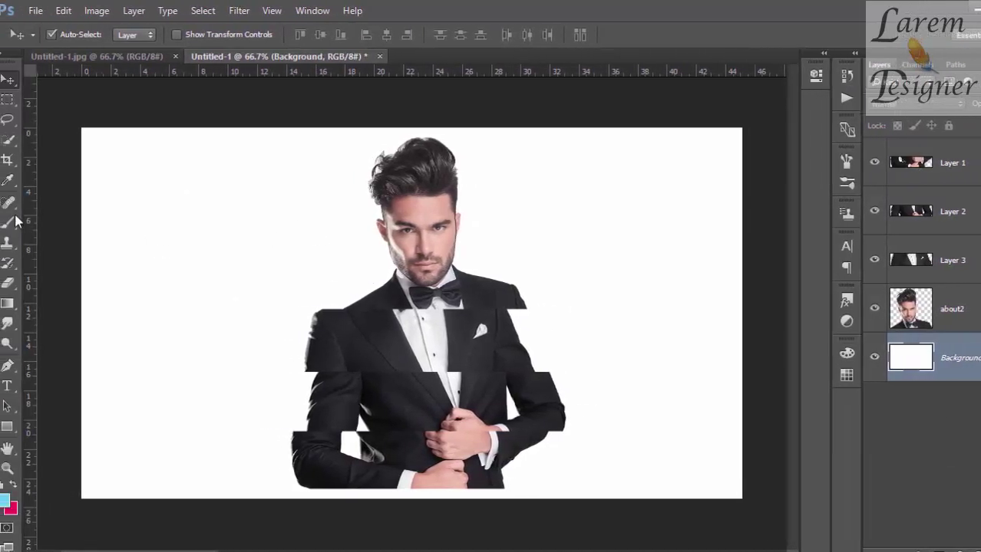
{"action": "mouse_move", "coordinate": [7, 303]}
{"action": "left_mouse_down"}
{"action": "mouse_move", "coordinate": [85, 326]}
{"action": "mouse_move", "coordinate": [100, 301]}
{"action": "left_mouse_up"}
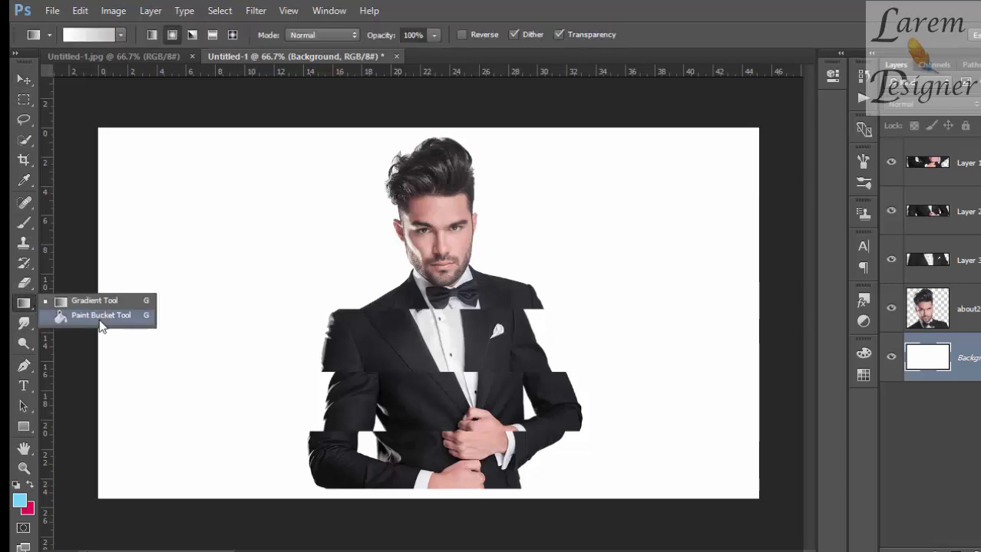
{"action": "left_click", "coordinate": [93, 35]}
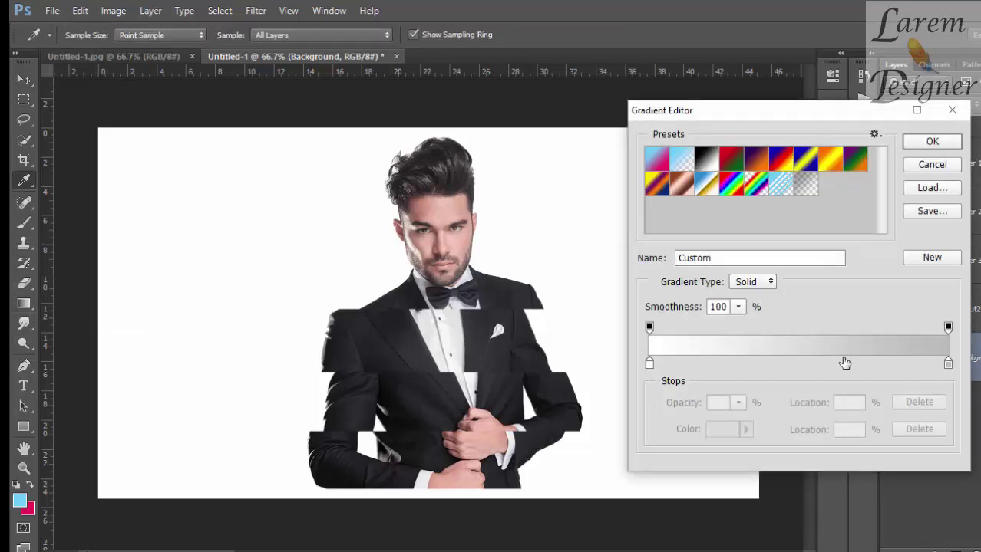
{"action": "left_click", "coordinate": [917, 144]}
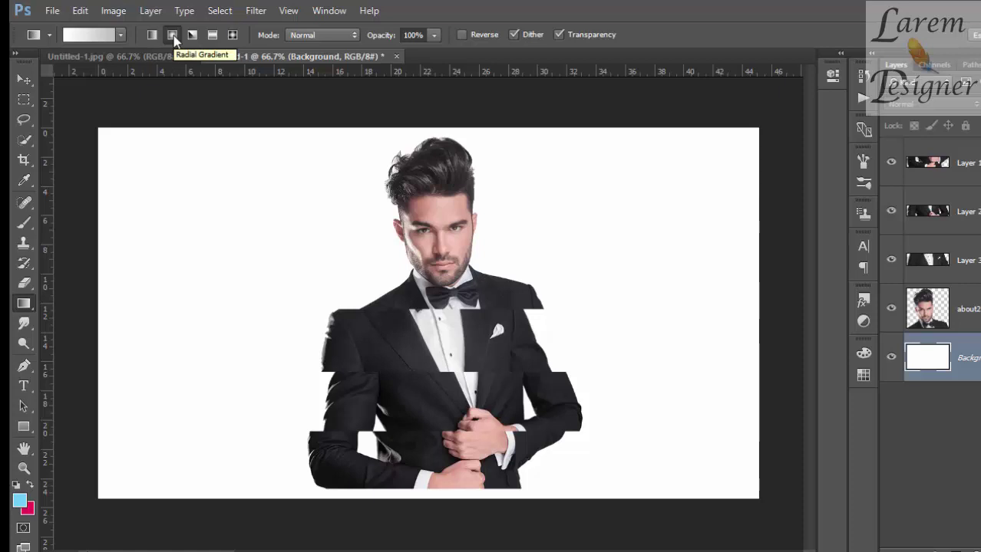
{"action": "left_click_drag", "start_coordinate": [484, 327], "coordinate": [752, 131]}
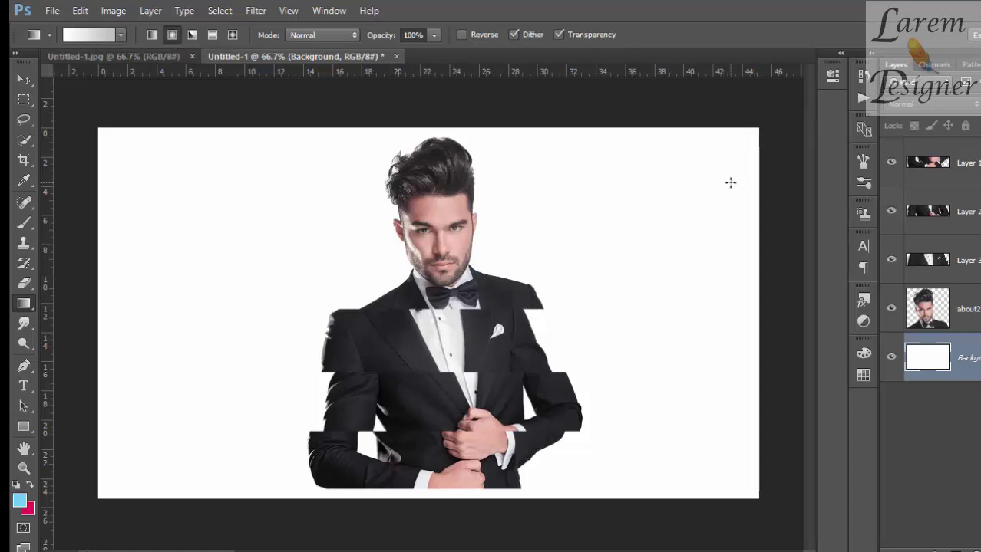
- Add an empty layer above Layer 1
{"action": "left_click", "coordinate": [23, 80]}
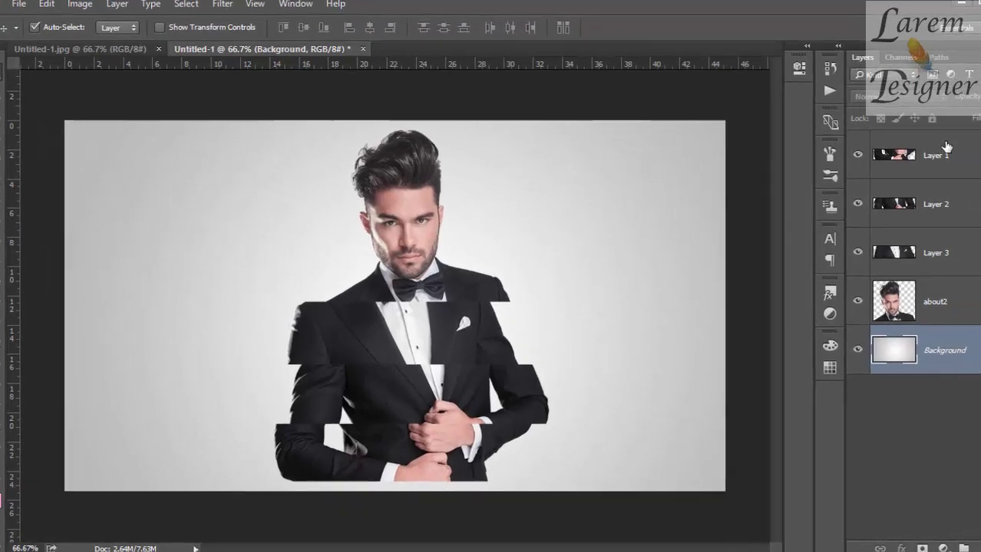
{"action": "left_click", "coordinate": [974, 171]}
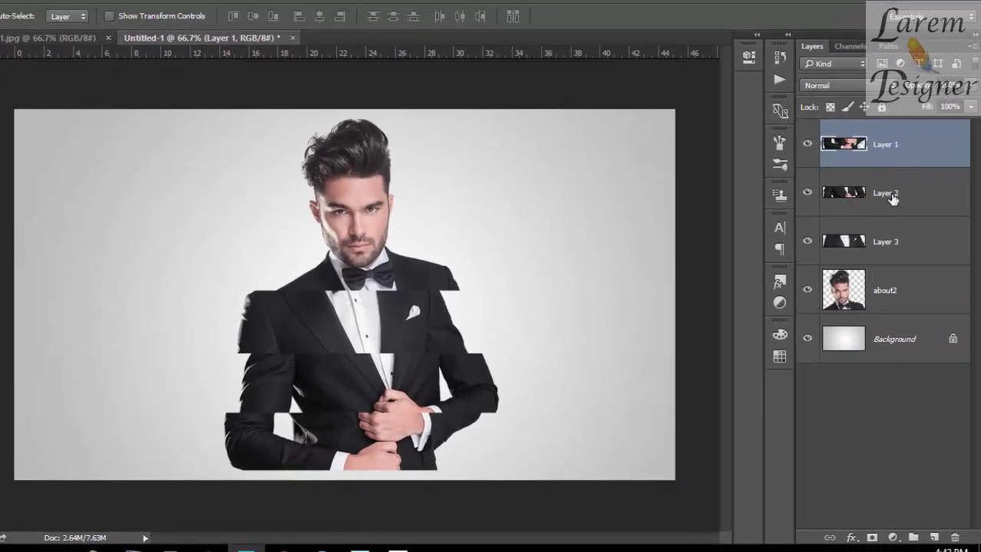
{"action": "left_click", "coordinate": [933, 538]}
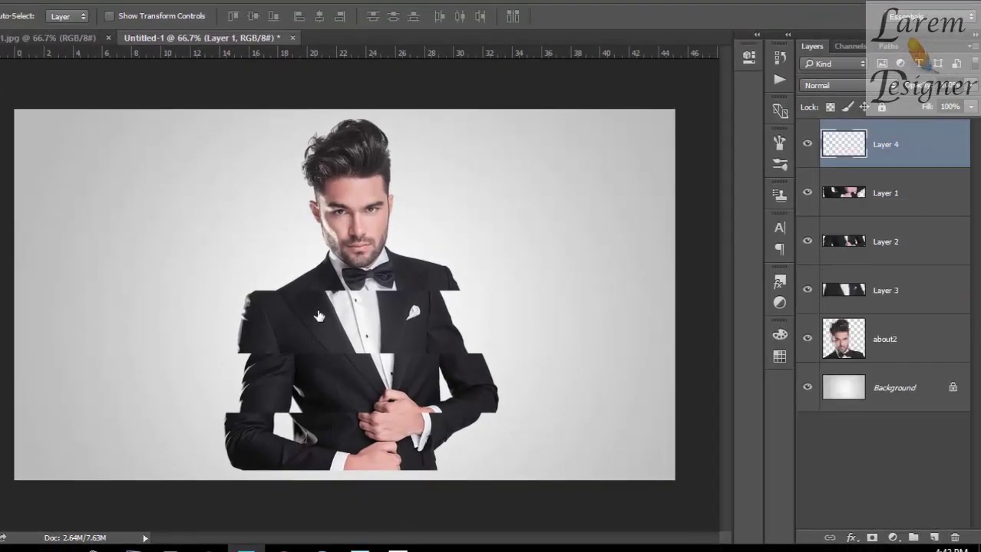
- Set up a soft 1 px brush with white as the foreground color
{"action": "key", "text": "b"}
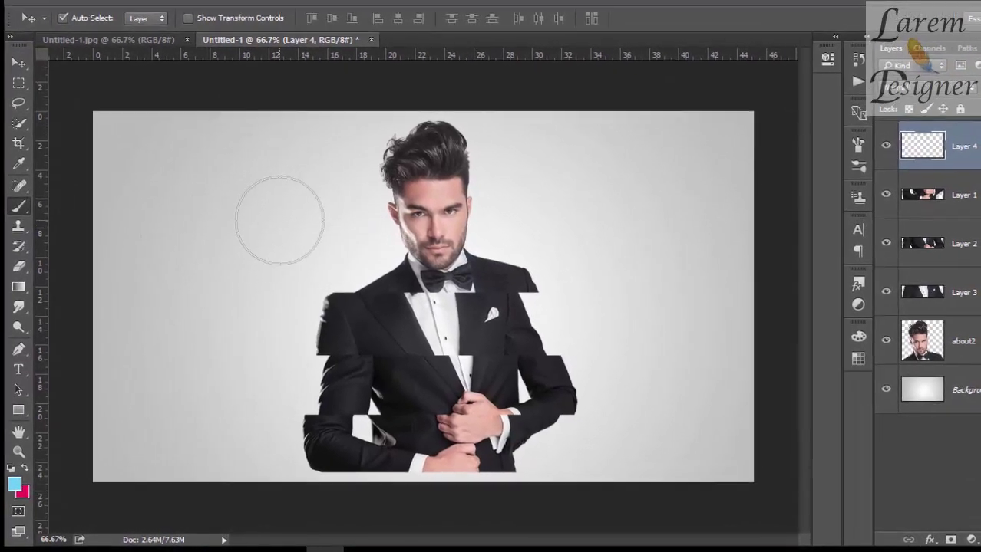
{"action": "right_click", "coordinate": [280, 217]}
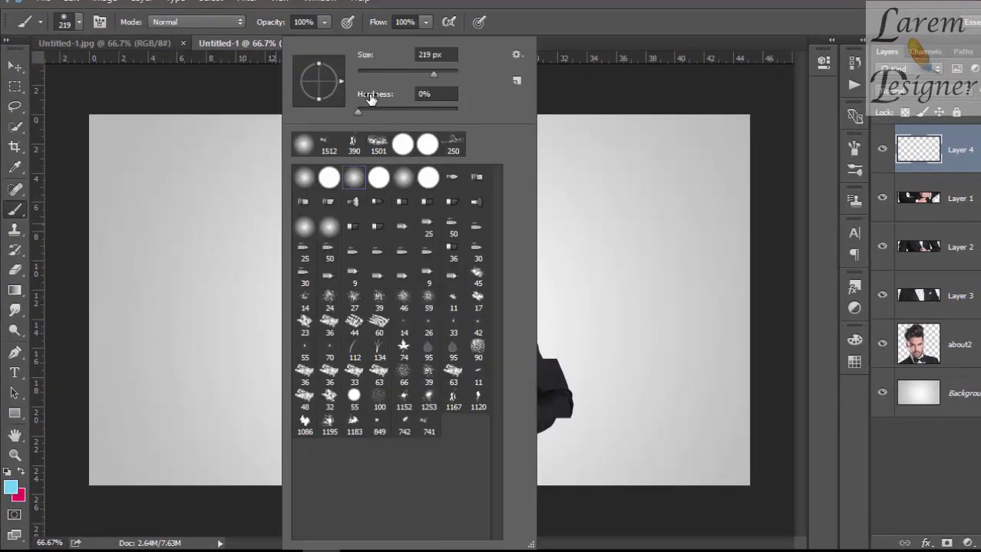
{"action": "left_click", "coordinate": [364, 71]}
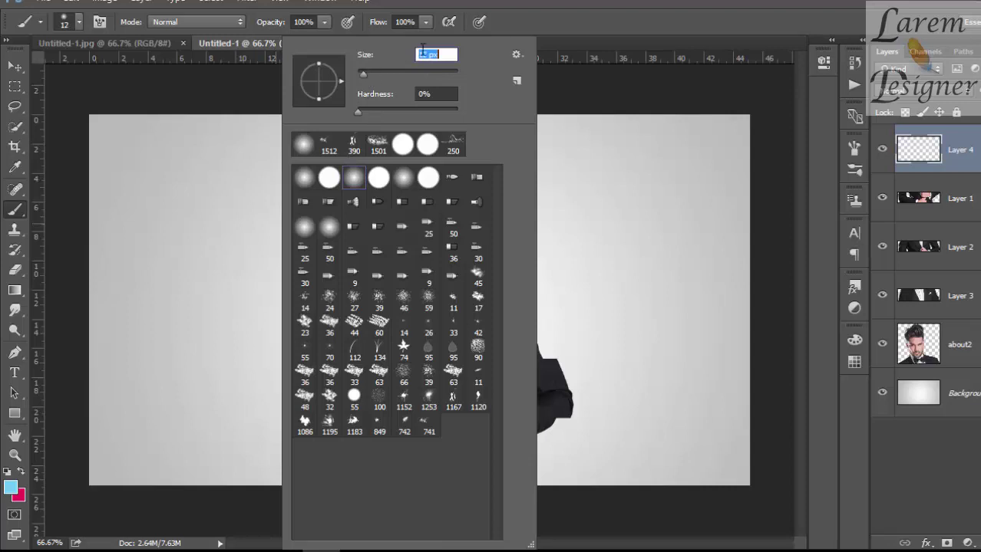
{"action": "scroll", "coordinate": [446, 52], "scroll_direction": "down", "scroll_amount": 2}
{"action": "left_click", "coordinate": [8, 474]}
{"action": "left_click", "coordinate": [22, 473]}
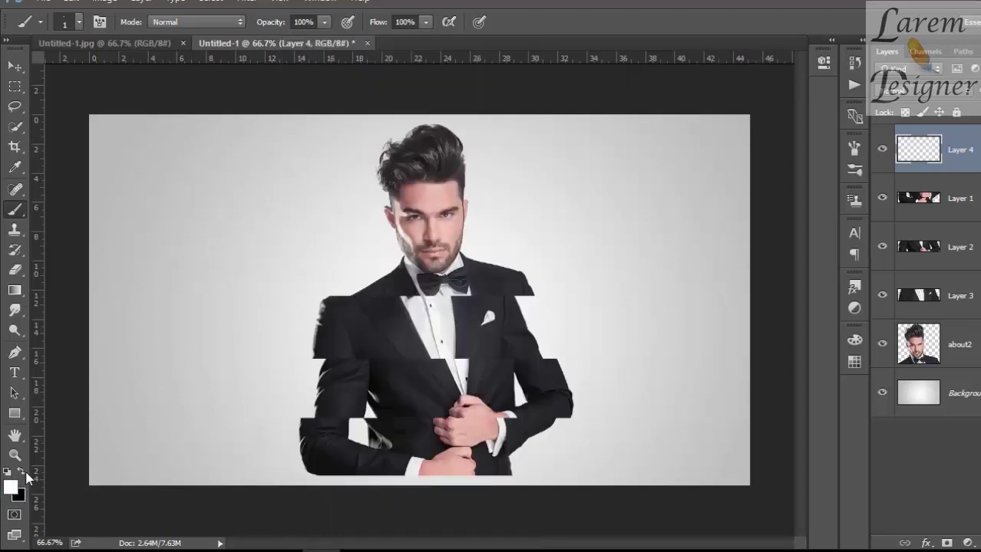
- Paint a thin white horizontal line on Layer 4 along the chest cut, extending past both sides of the figure
{"action": "left_click", "coordinate": [609, 329]}
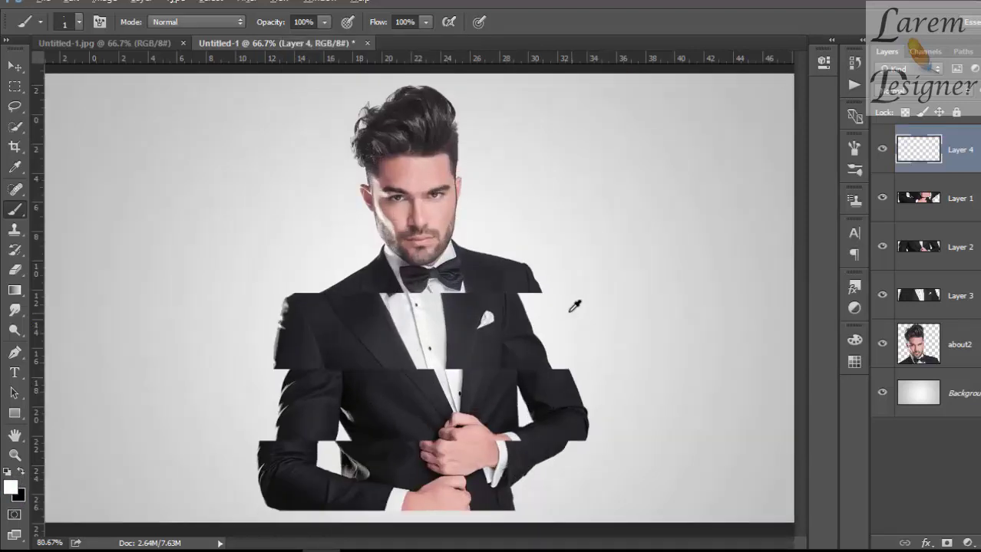
{"action": "scroll", "coordinate": [573, 302], "scroll_direction": "up", "scroll_amount": 3}
{"action": "scroll", "coordinate": [553, 284], "scroll_direction": "up", "scroll_amount": 3}
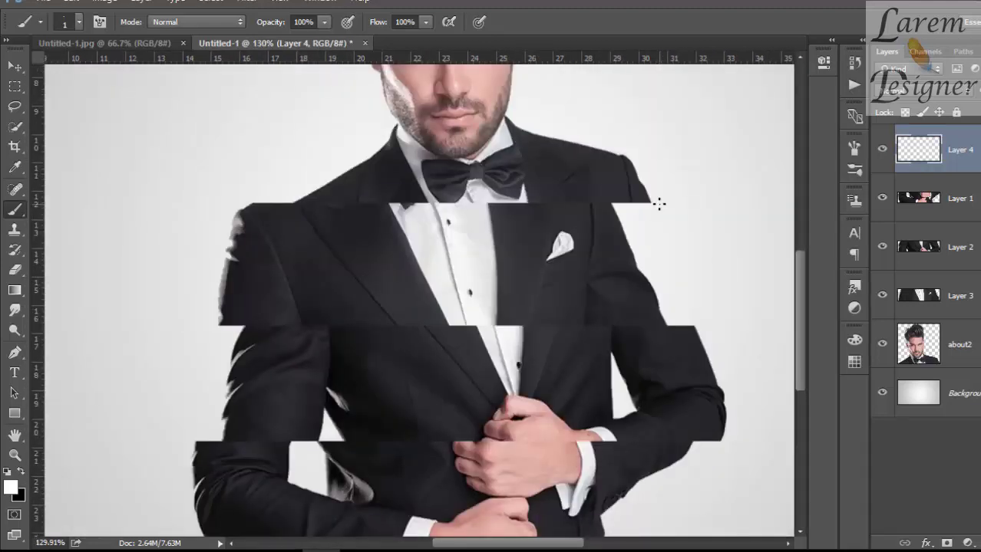
{"action": "left_click", "coordinate": [659, 204]}
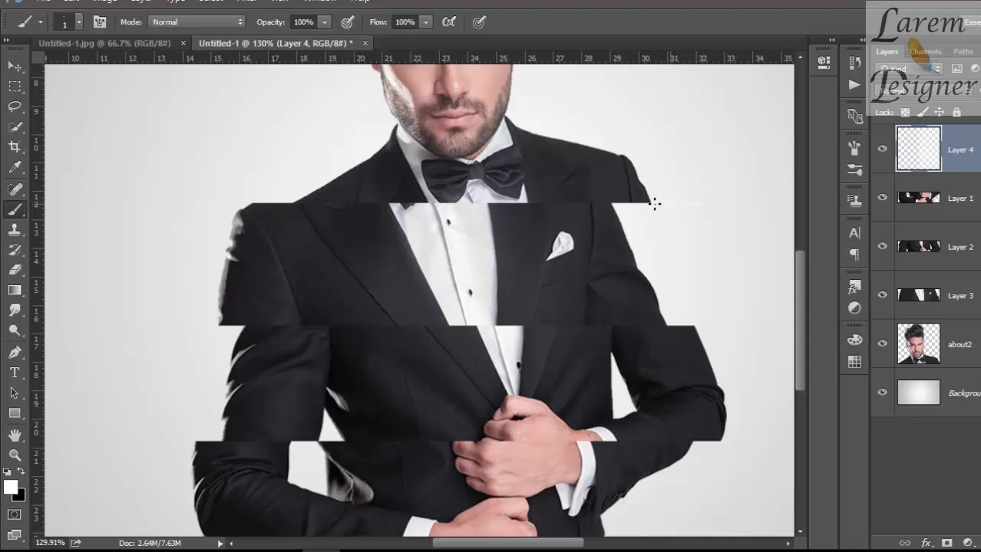
{"action": "left_click_drag", "start_coordinate": [568, 215], "coordinate": [111, 217]}
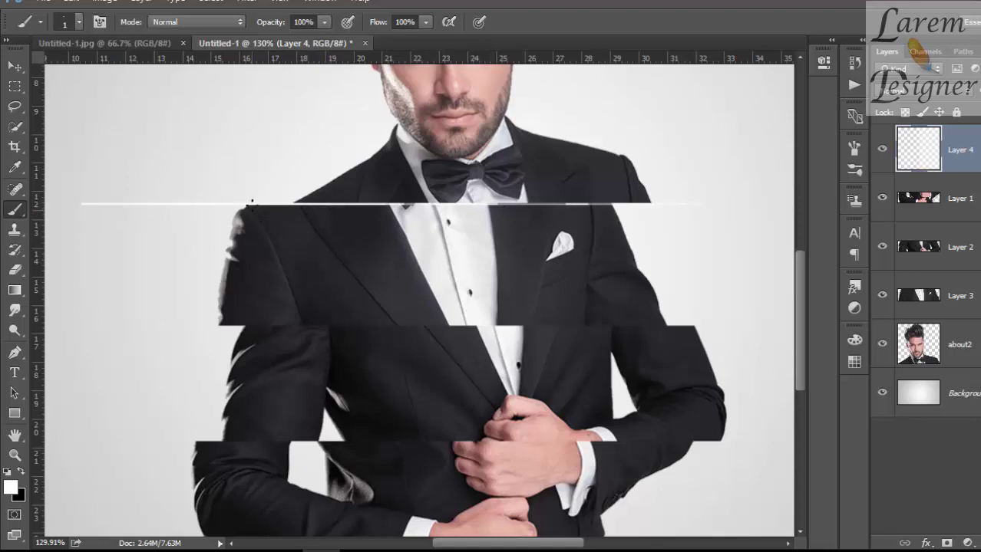
{"action": "left_click_drag", "start_coordinate": [251, 206], "coordinate": [558, 205]}
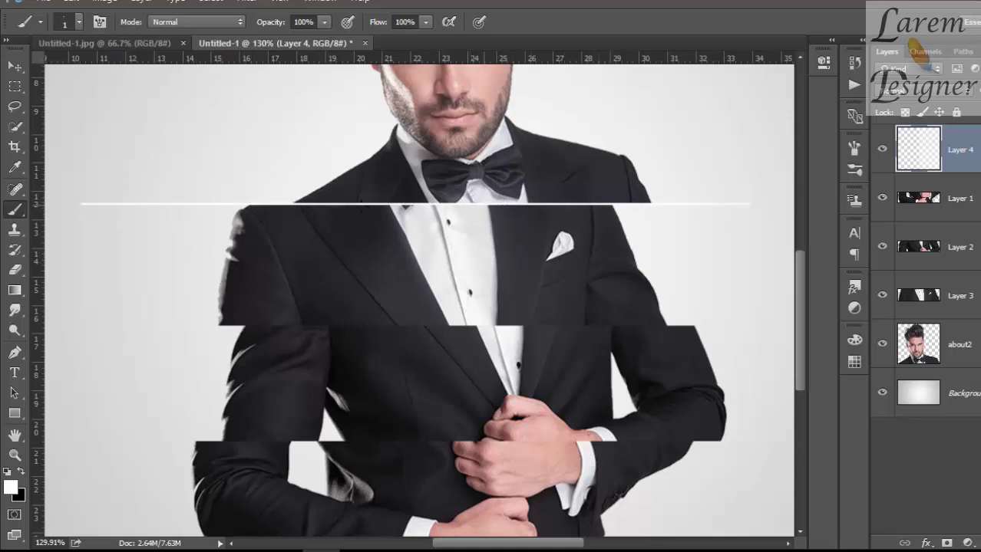
{"action": "mouse_move", "coordinate": [198, 206]}
{"action": "left_mouse_down"}
{"action": "mouse_move", "coordinate": [201, 215]}
{"action": "mouse_move", "coordinate": [257, 206]}
{"action": "left_mouse_up"}
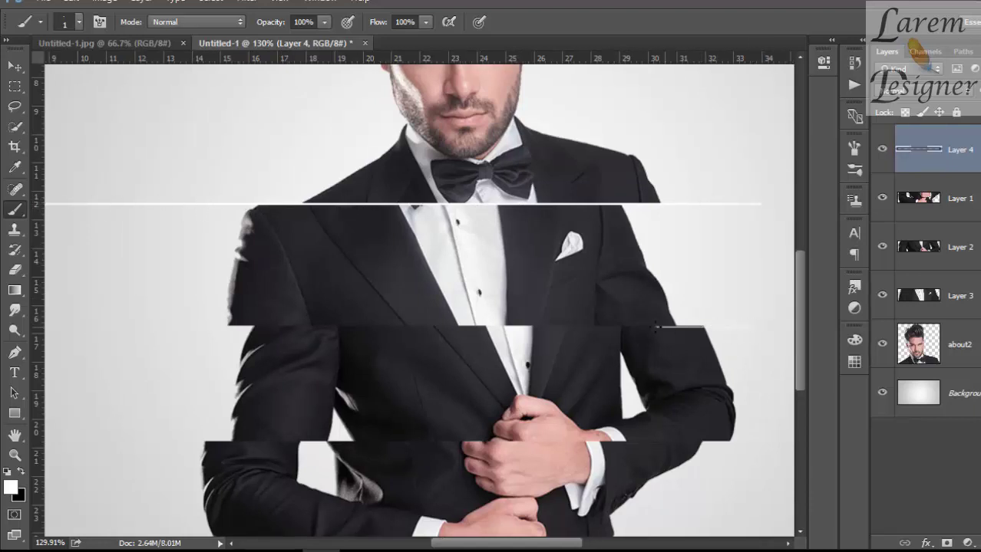
- Paint matching thin white lines along the two lower cuts and the bottom edge of the figure
{"action": "mouse_move", "coordinate": [656, 327]}
{"action": "left_mouse_down"}
{"action": "mouse_move", "coordinate": [127, 326]}
{"action": "mouse_move", "coordinate": [167, 321]}
{"action": "left_mouse_up"}
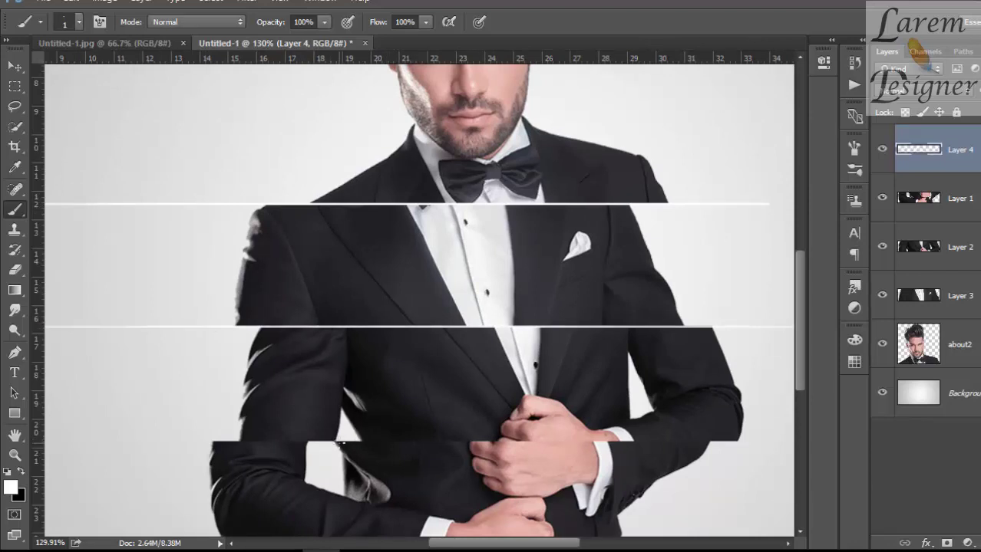
{"action": "mouse_move", "coordinate": [342, 444]}
{"action": "left_mouse_down"}
{"action": "mouse_move", "coordinate": [429, 418]}
{"action": "mouse_move", "coordinate": [79, 441]}
{"action": "mouse_move", "coordinate": [451, 427]}
{"action": "mouse_move", "coordinate": [215, 426]}
{"action": "left_mouse_up"}
{"action": "scroll", "coordinate": [449, 401], "scroll_direction": "down", "scroll_amount": 3}
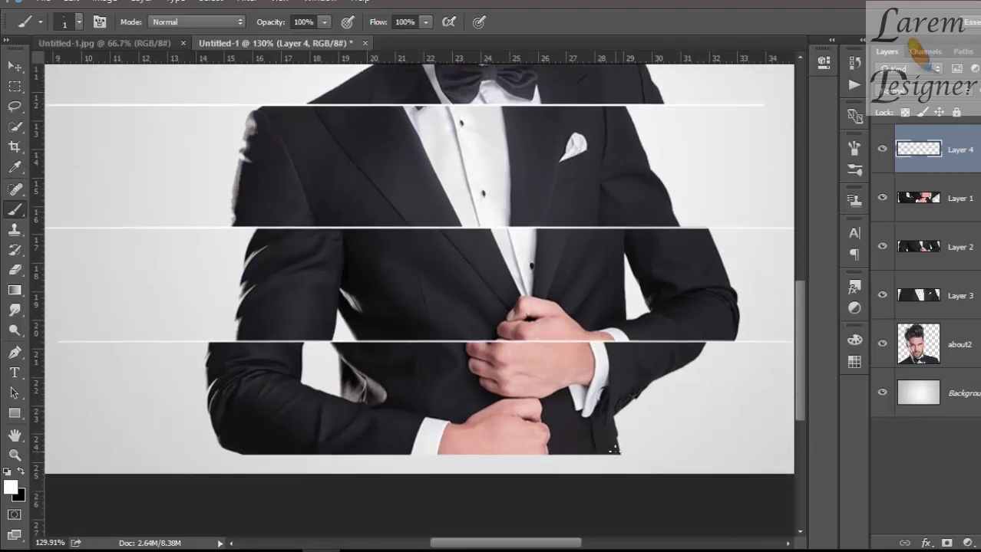
{"action": "mouse_move", "coordinate": [624, 456]}
{"action": "left_mouse_down"}
{"action": "mouse_move", "coordinate": [425, 454]}
{"action": "mouse_move", "coordinate": [658, 452]}
{"action": "mouse_move", "coordinate": [163, 471]}
{"action": "mouse_move", "coordinate": [689, 491]}
{"action": "mouse_move", "coordinate": [146, 492]}
{"action": "mouse_move", "coordinate": [369, 466]}
{"action": "mouse_move", "coordinate": [340, 478]}
{"action": "left_mouse_up"}
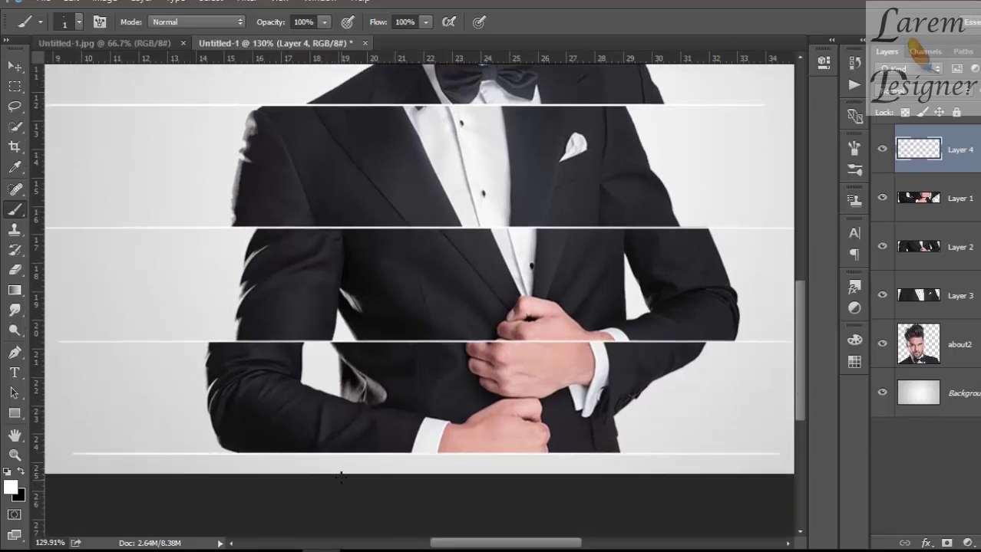
{"action": "scroll", "coordinate": [340, 478], "scroll_direction": "down", "scroll_amount": 8}
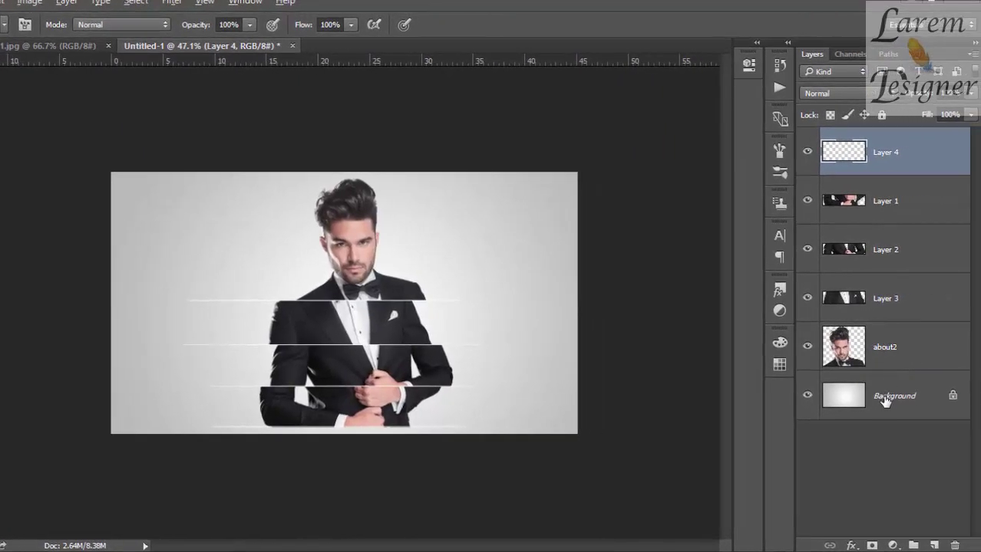
- Add an empty layer above the Background and choose the 741 splatter brush, enlarged to 1512 px
{"action": "left_click", "coordinate": [886, 401]}
{"action": "left_click", "coordinate": [934, 545]}
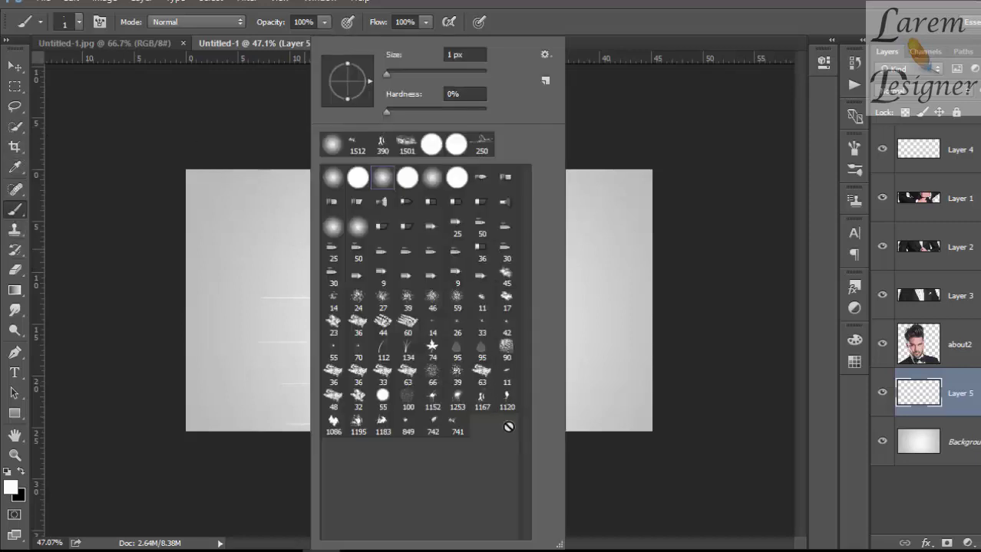
{"action": "left_click", "coordinate": [457, 426]}
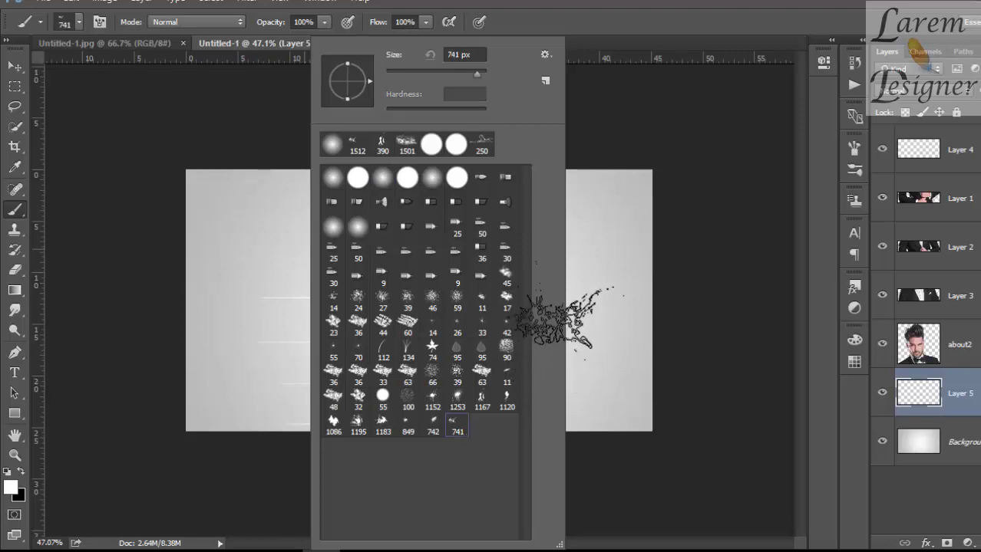
{"action": "key", "text": "bracketright"}
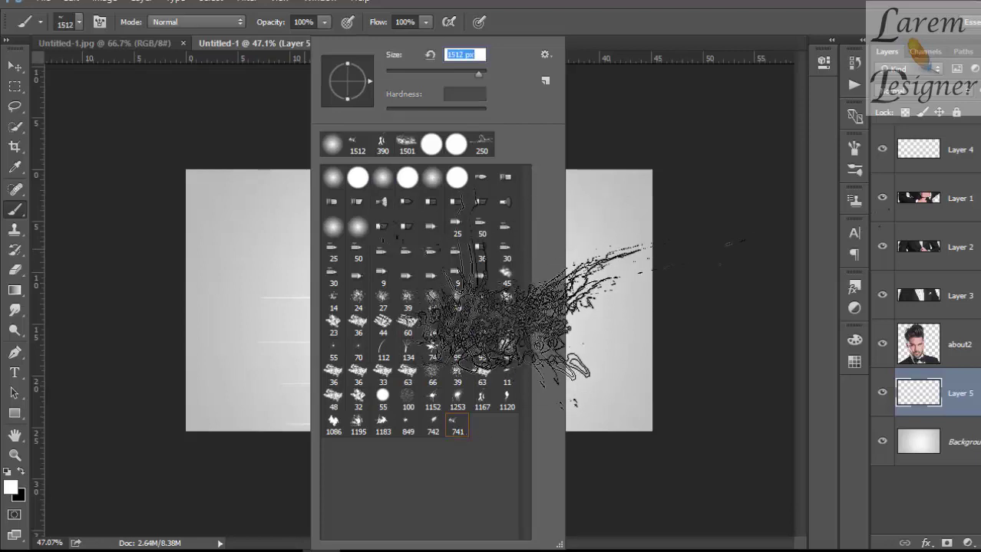
- Stamp a red paint splatter behind the man's head and shoulders on Layer 5
{"action": "left_click", "coordinate": [854, 365]}
{"action": "left_click", "coordinate": [854, 362]}
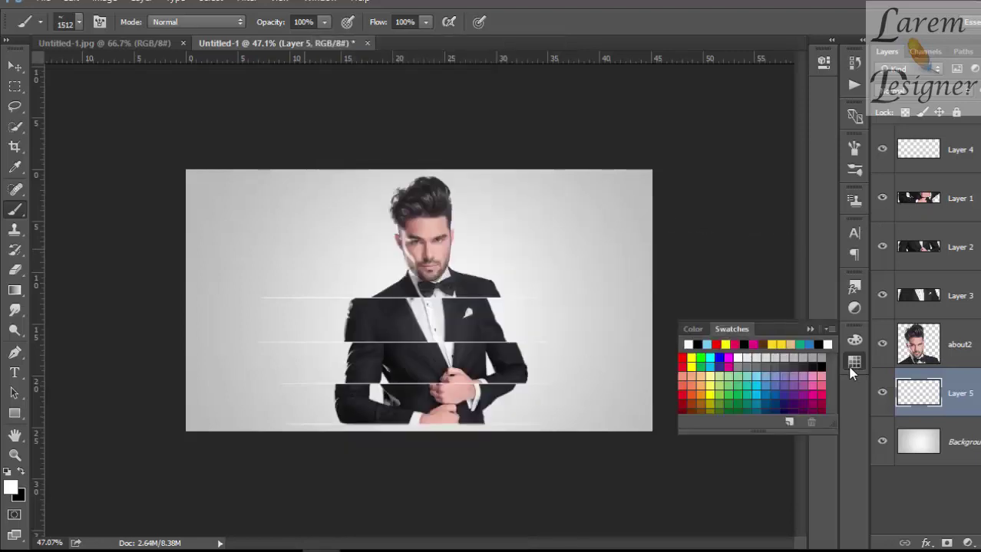
{"action": "left_click", "coordinate": [721, 342]}
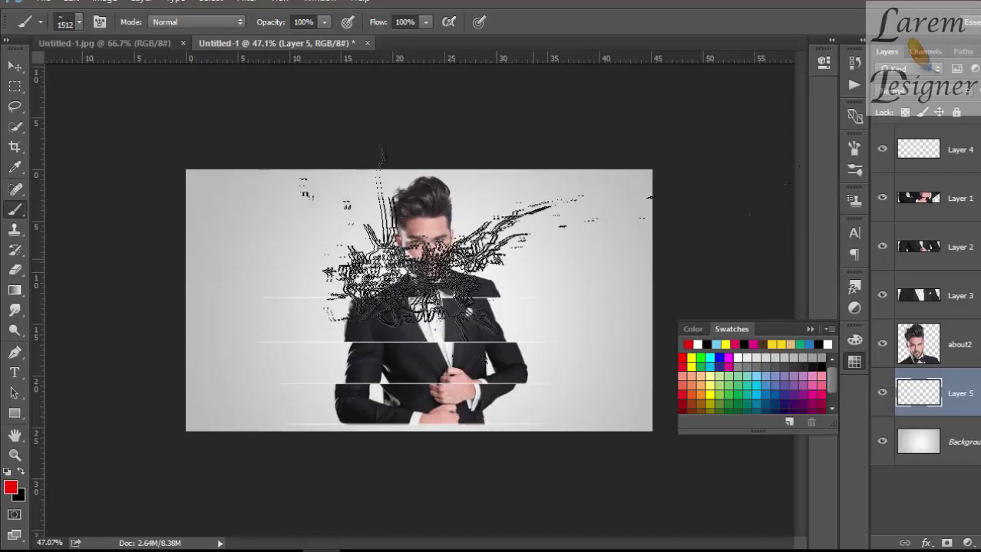
{"action": "left_click", "coordinate": [468, 261]}
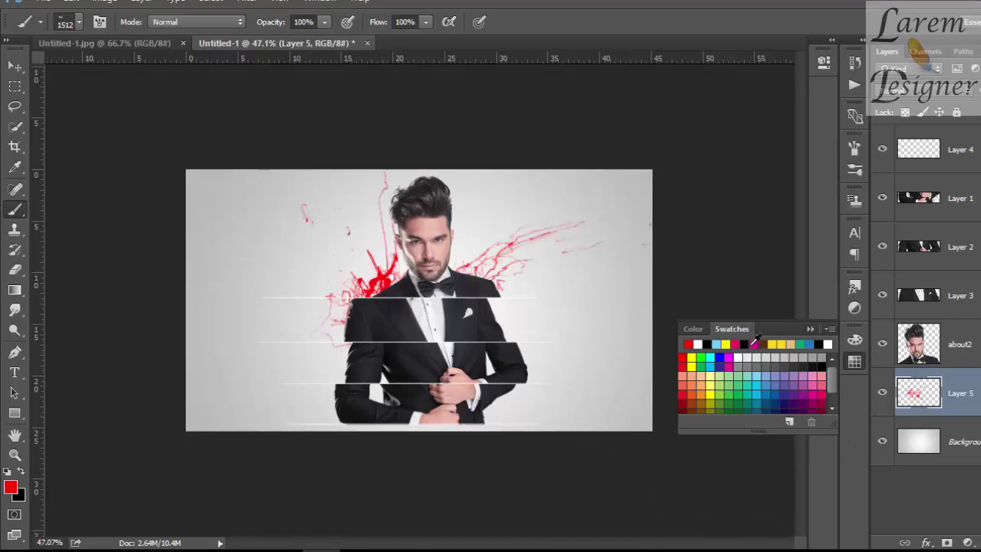
- Stamp a green splatter behind the arm on the image's right side, with the splatter brush tip rotated to point downward
{"action": "left_click", "coordinate": [800, 343]}
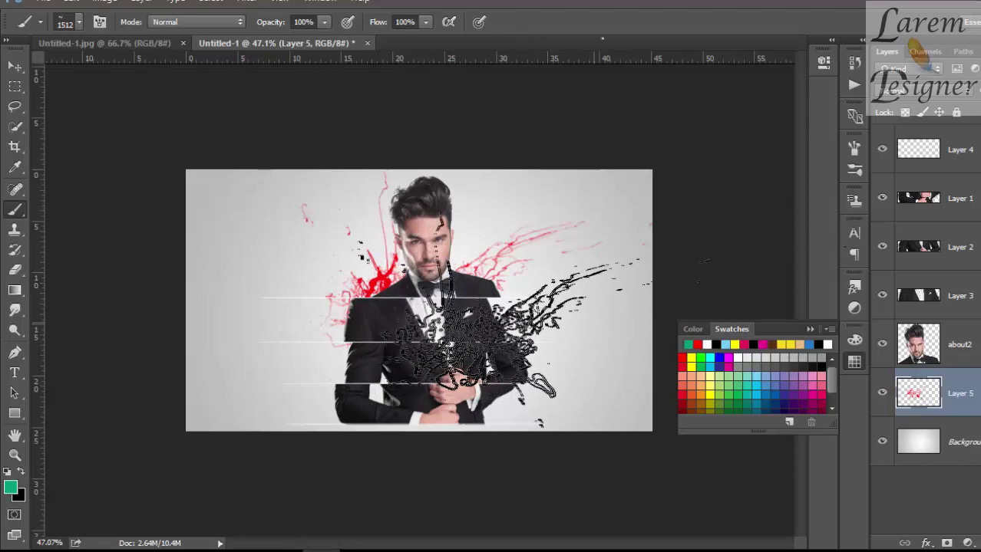
{"action": "right_click", "coordinate": [600, 314]}
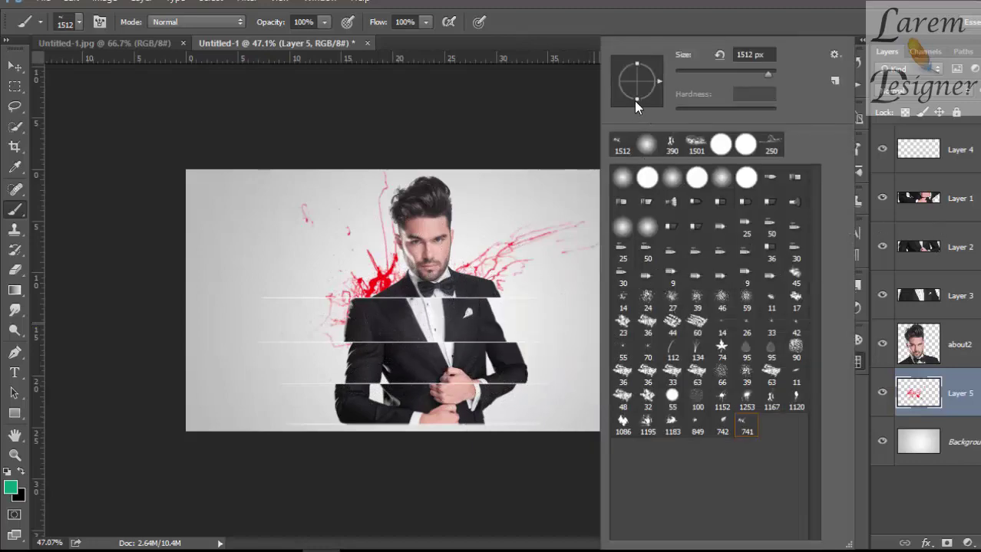
{"action": "left_click_drag", "start_coordinate": [635, 101], "coordinate": [610, 94]}
{"action": "left_click", "coordinate": [629, 70]}
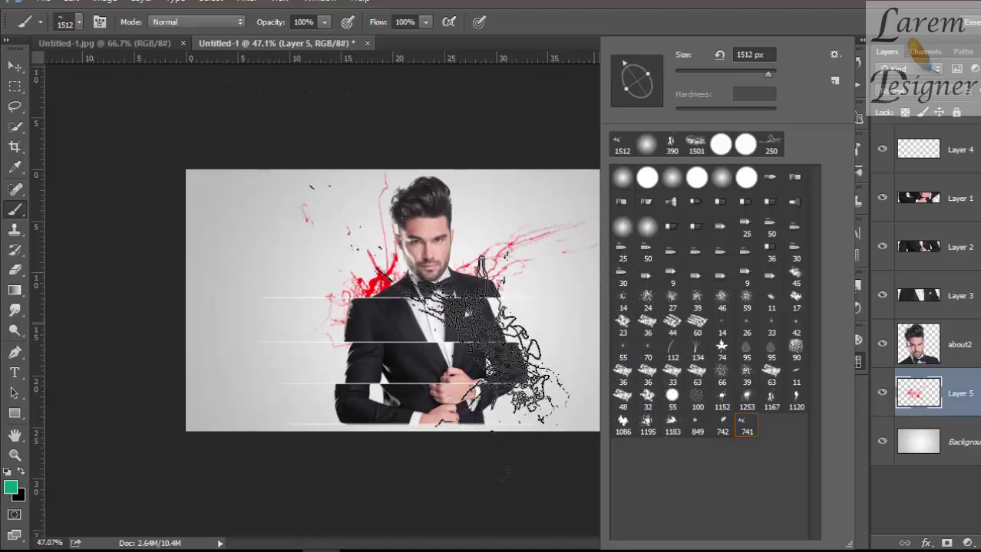
{"action": "left_click", "coordinate": [499, 345]}
{"action": "left_click", "coordinate": [498, 345]}
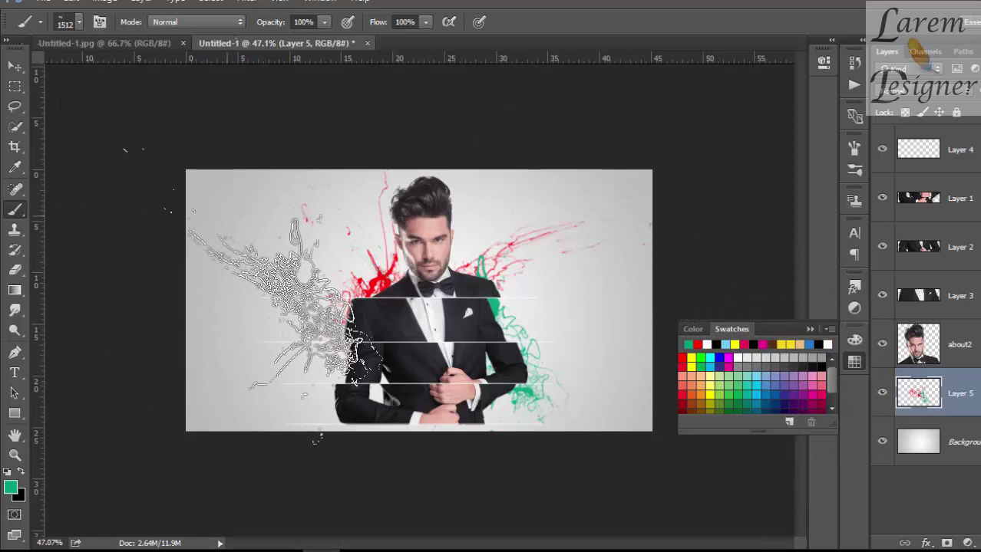
- Stamp a black splatter beside the figure's lower left arm with the 1195 splatter brush reduced to 374 px
{"action": "right_click", "coordinate": [307, 299]}
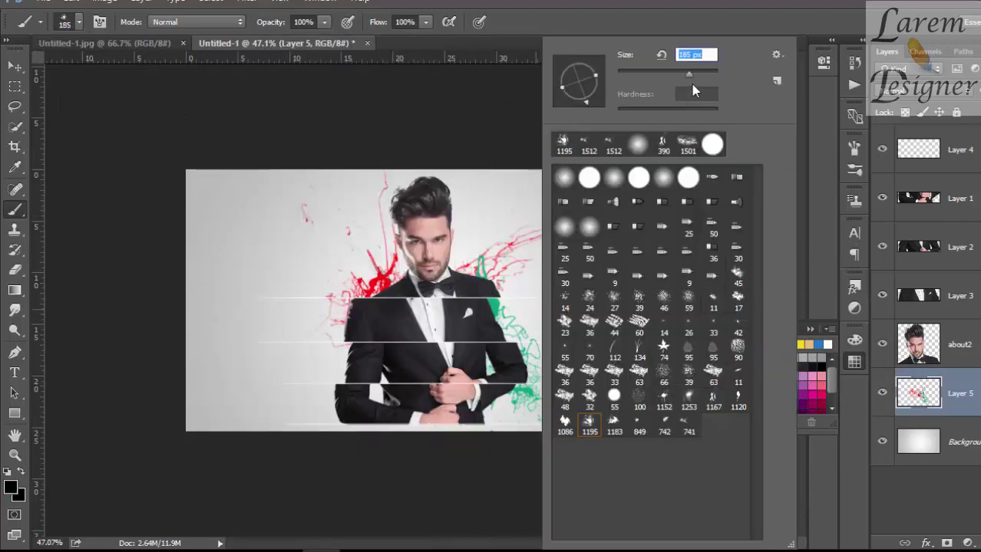
{"action": "left_click_drag", "start_coordinate": [698, 90], "coordinate": [698, 70]}
{"action": "left_click", "coordinate": [349, 388]}
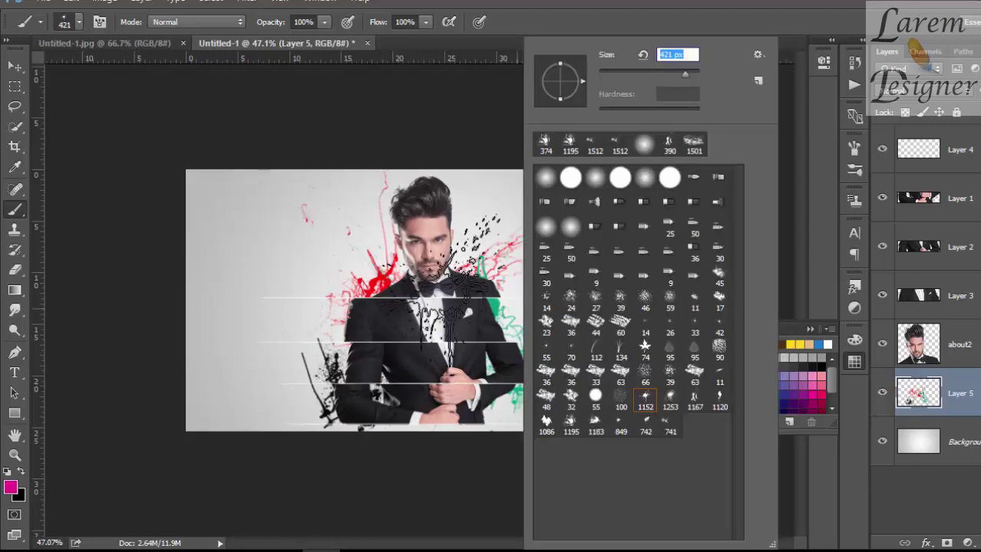
- Stamp a magenta splatter behind the neck and right shoulder with the 1152 splatter brush at 421 px, and put the color swatches away
{"action": "left_click", "coordinate": [448, 273]}
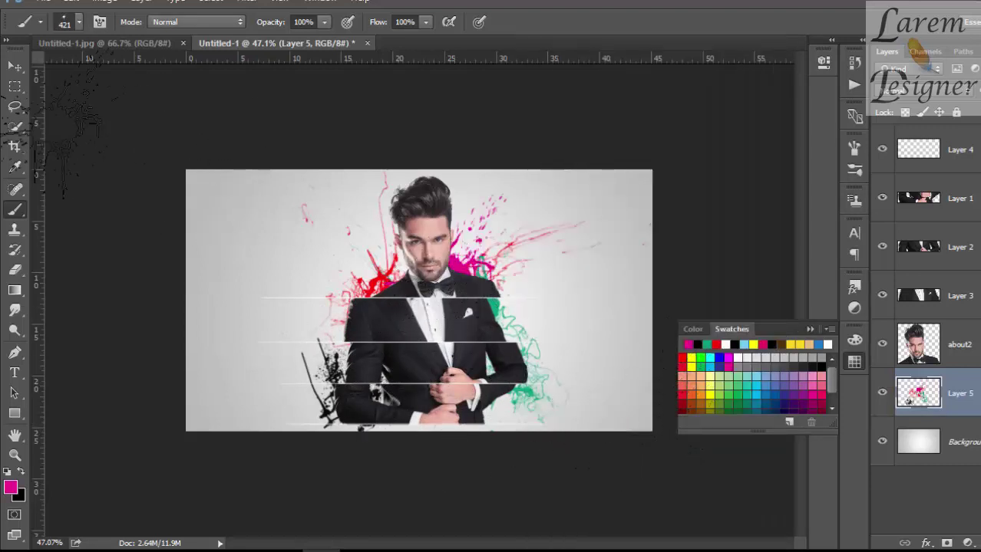
{"action": "key", "text": "v"}
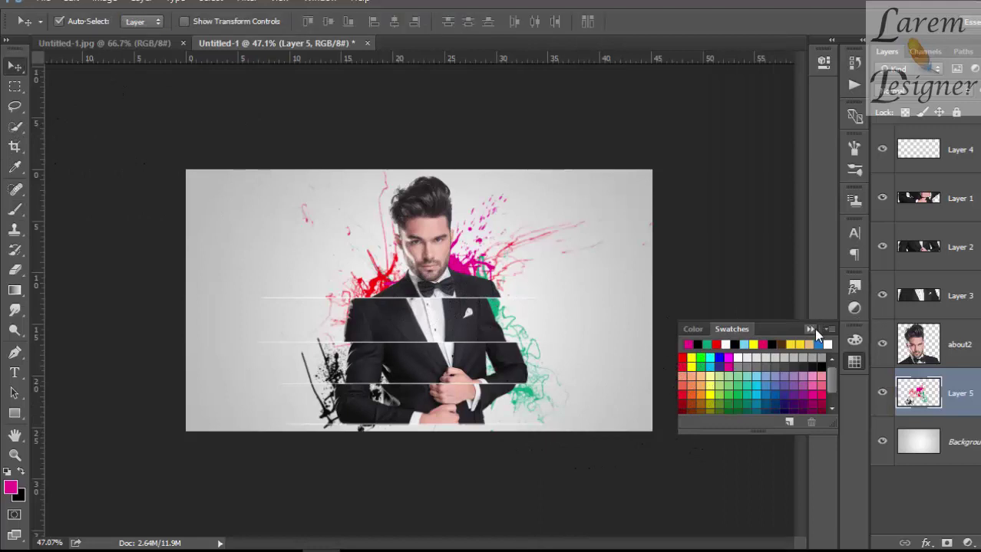
{"action": "left_click", "coordinate": [811, 329]}
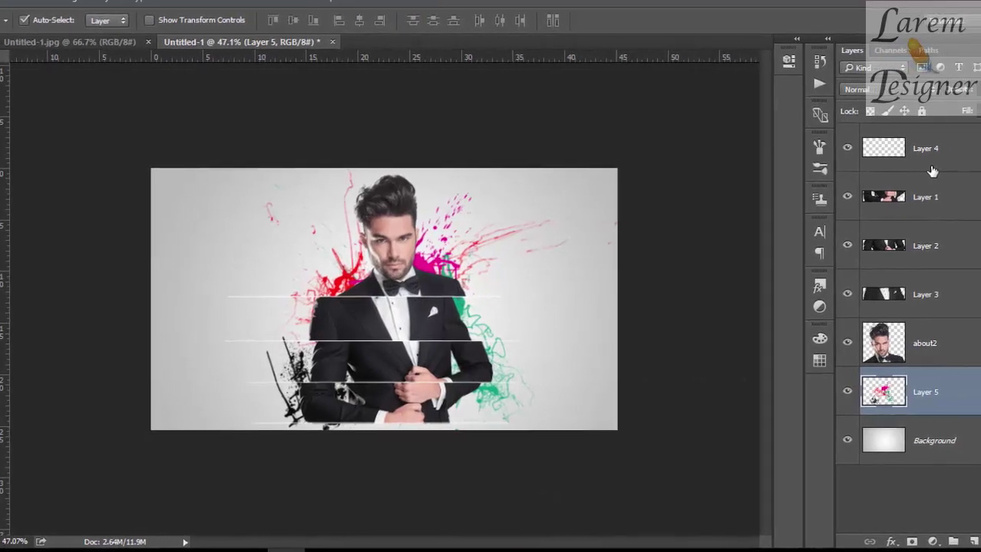
- Add an empty layer above Layer 4 and set up a soft round brush at 182 px with 0% hardness
{"action": "left_click", "coordinate": [962, 163]}
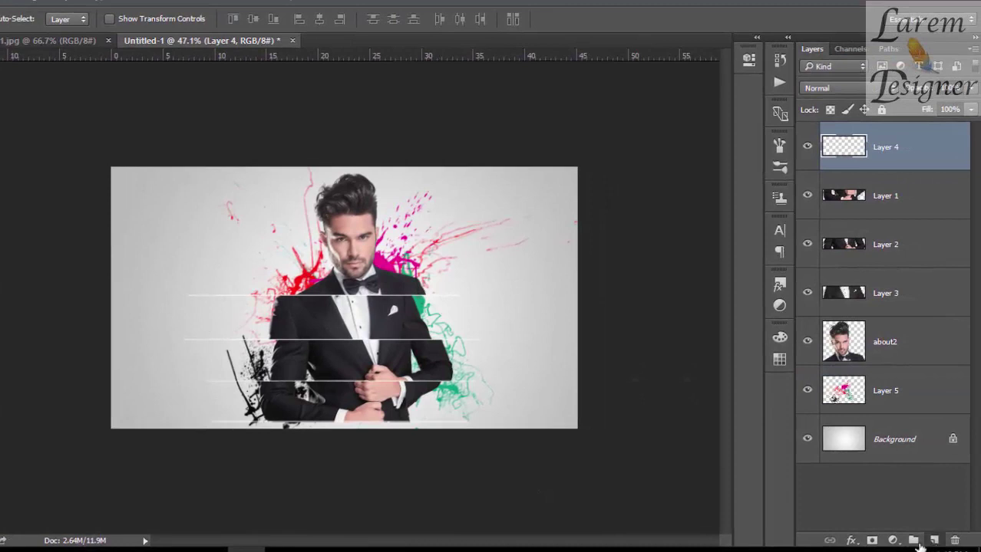
{"action": "left_click", "coordinate": [934, 541]}
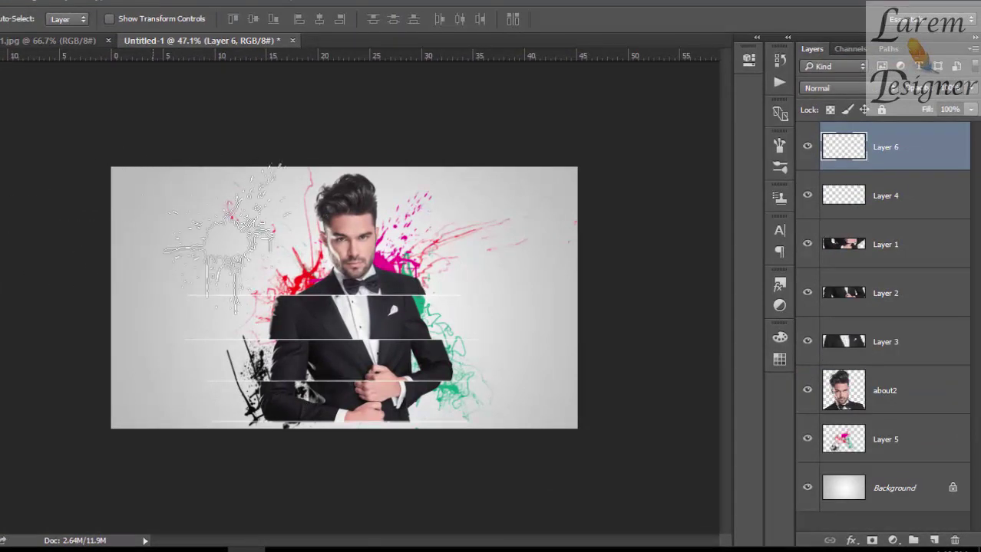
{"action": "key", "text": "b"}
{"action": "right_click", "coordinate": [296, 153]}
{"action": "left_click", "coordinate": [255, 175]}
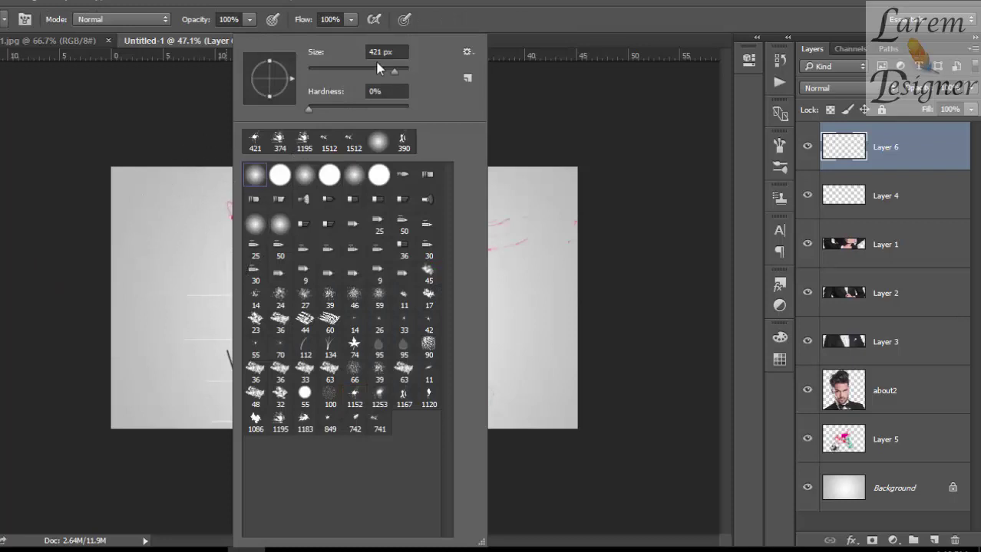
{"action": "left_click", "coordinate": [380, 72]}
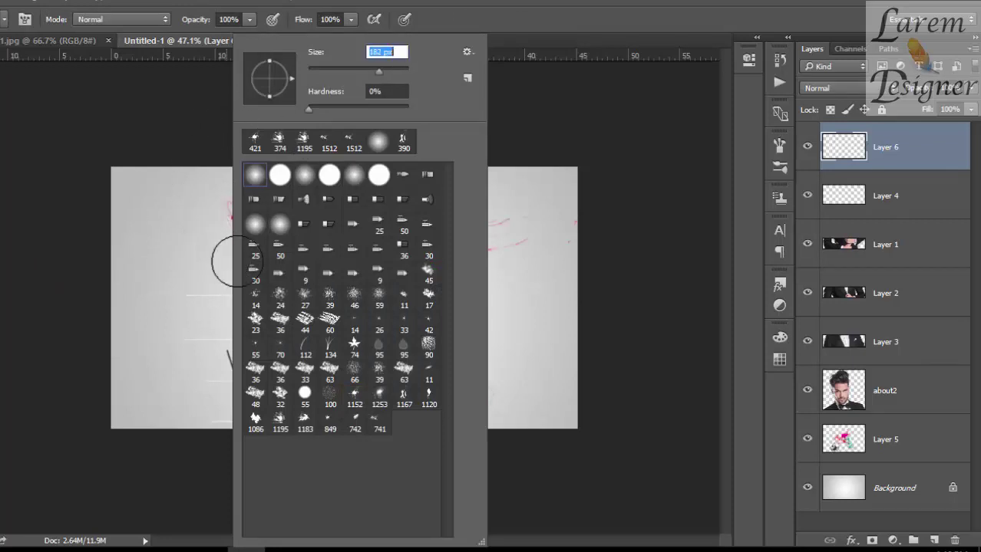
- Dab soft color spots on Layer 6: red on the shoulder by the neck, yellow on the right elbow and cyan on the left arm
{"action": "left_click", "coordinate": [780, 361]}
{"action": "left_click", "coordinate": [780, 361]}
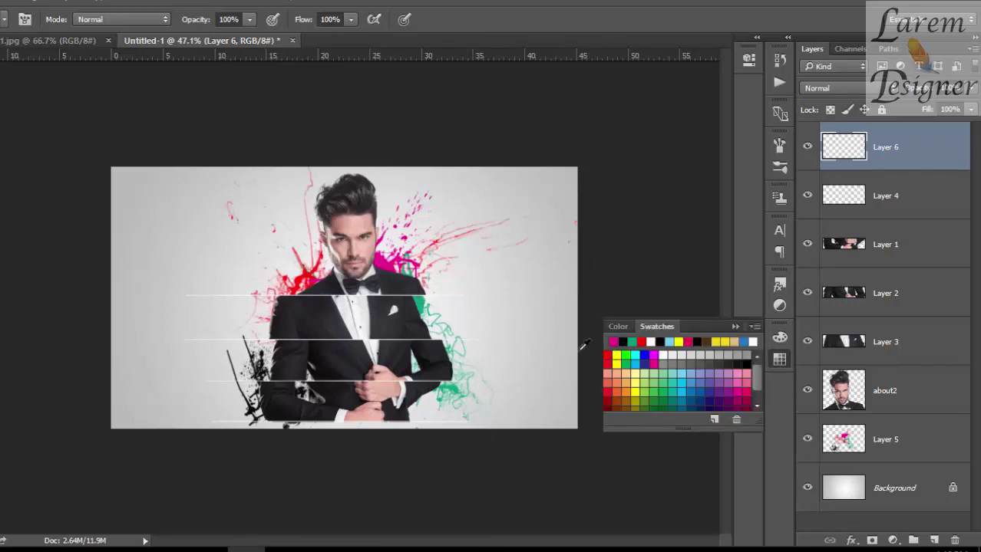
{"action": "left_click", "coordinate": [385, 269]}
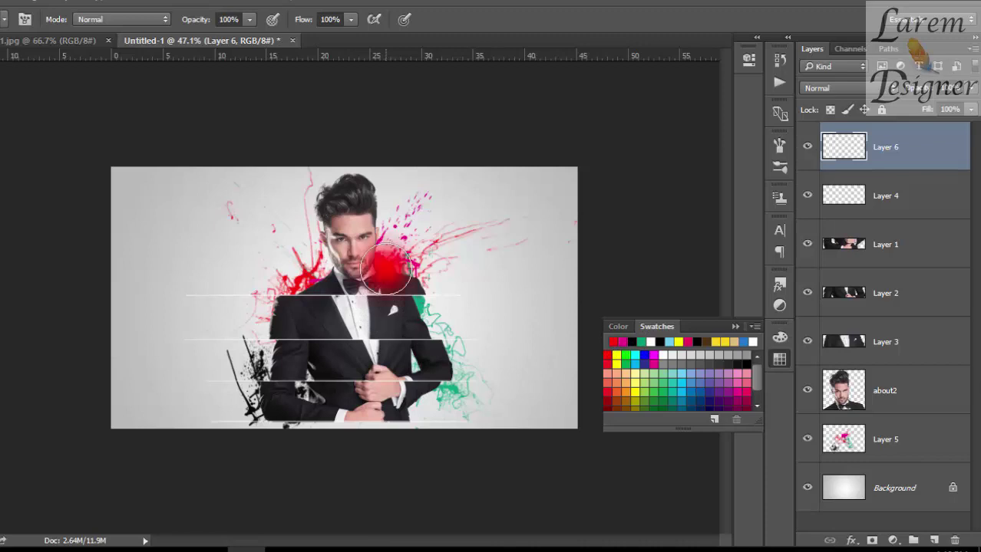
{"action": "left_click", "coordinate": [616, 356]}
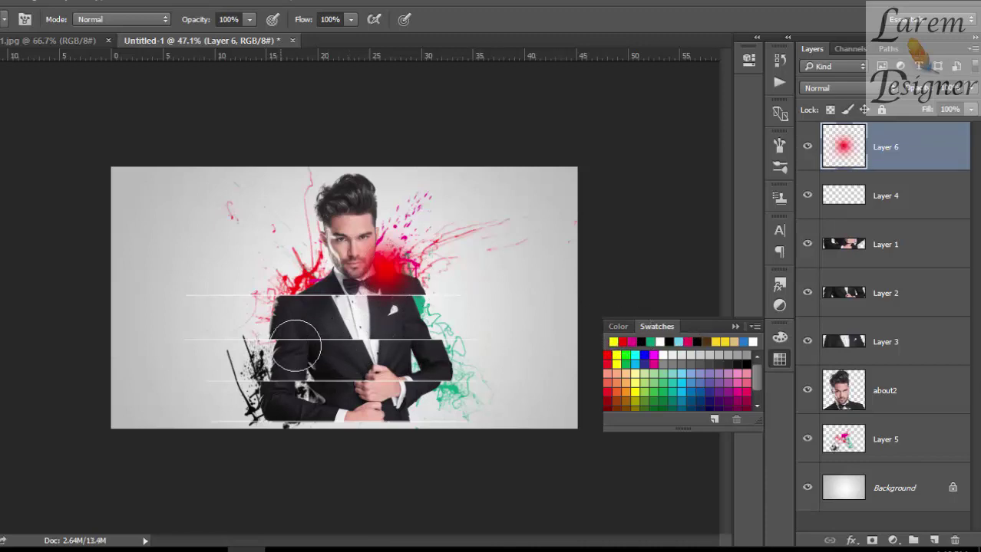
{"action": "left_click", "coordinate": [430, 379]}
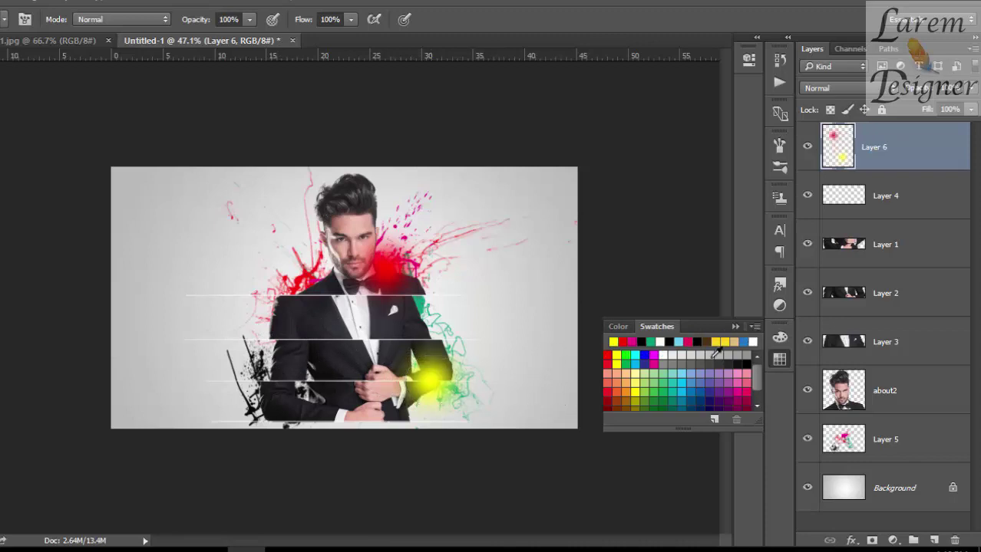
{"action": "left_click", "coordinate": [685, 376]}
{"action": "left_click", "coordinate": [259, 332]}
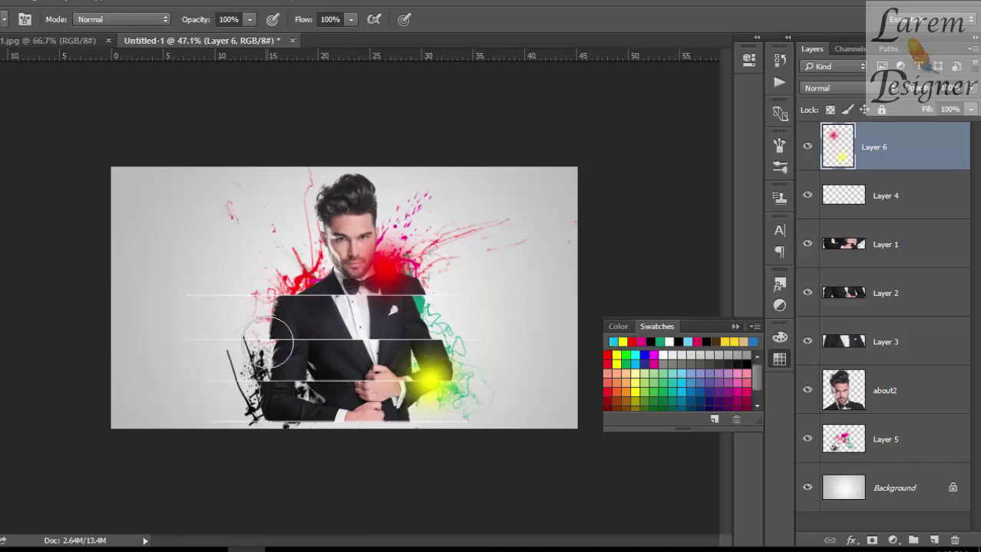
- Set the blend mode of Layer 6 with the soft color spots to Linear Dodge (Add)
{"action": "left_click", "coordinate": [851, 90]}
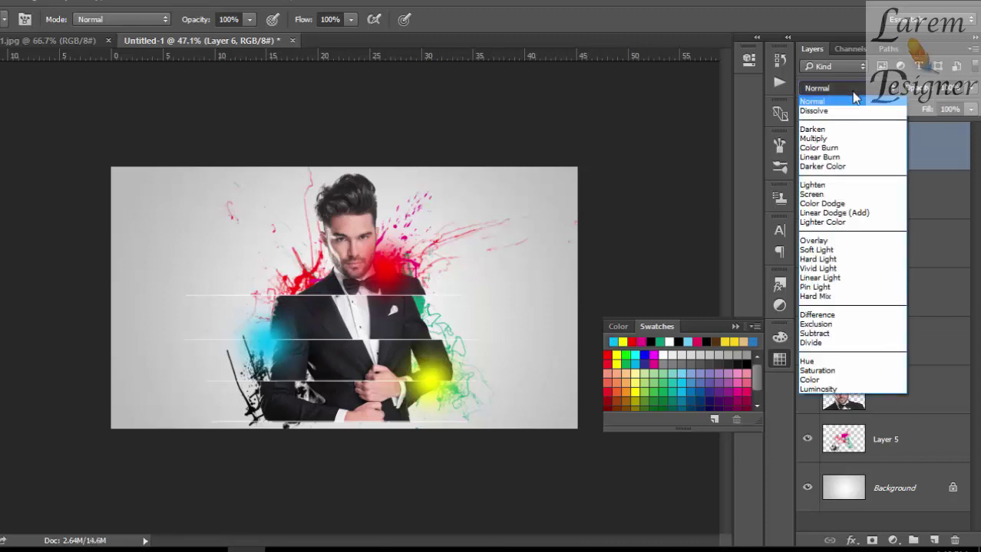
{"action": "left_click", "coordinate": [847, 213]}
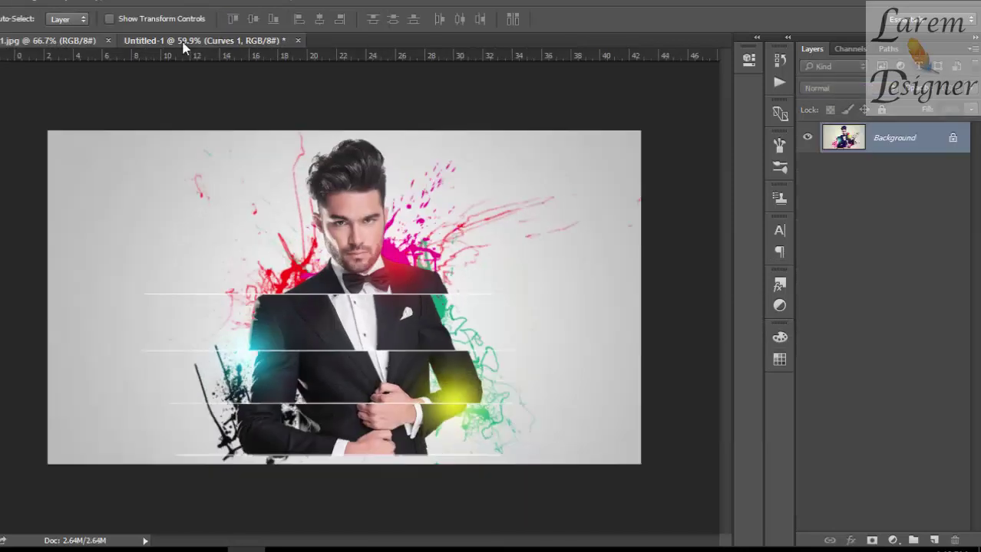
- Add a new Curves adjustment layer above Curves 1 and bend its RGB curve into a gentle S, with raised highlights and lowered shadows
{"action": "key", "text": "ctrl+z"}
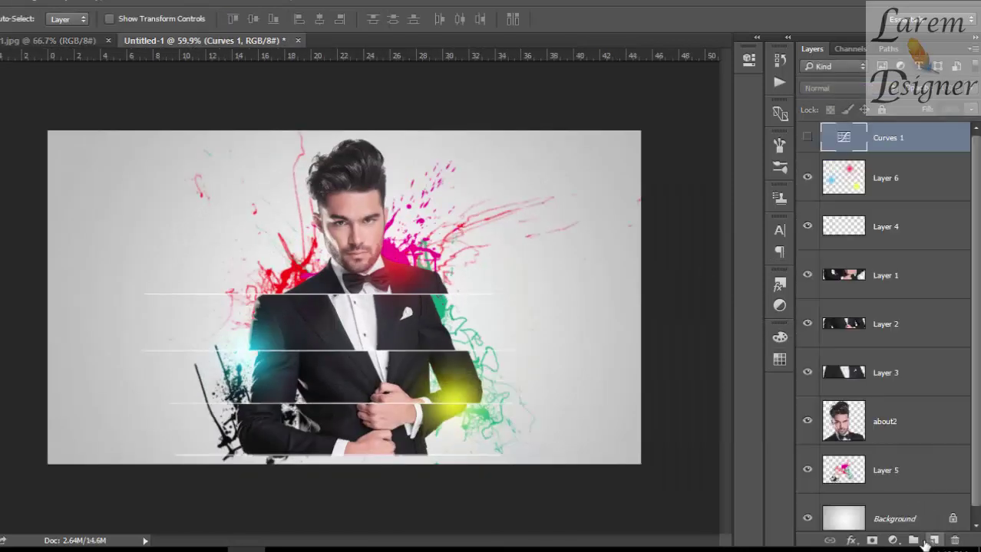
{"action": "left_click", "coordinate": [893, 541]}
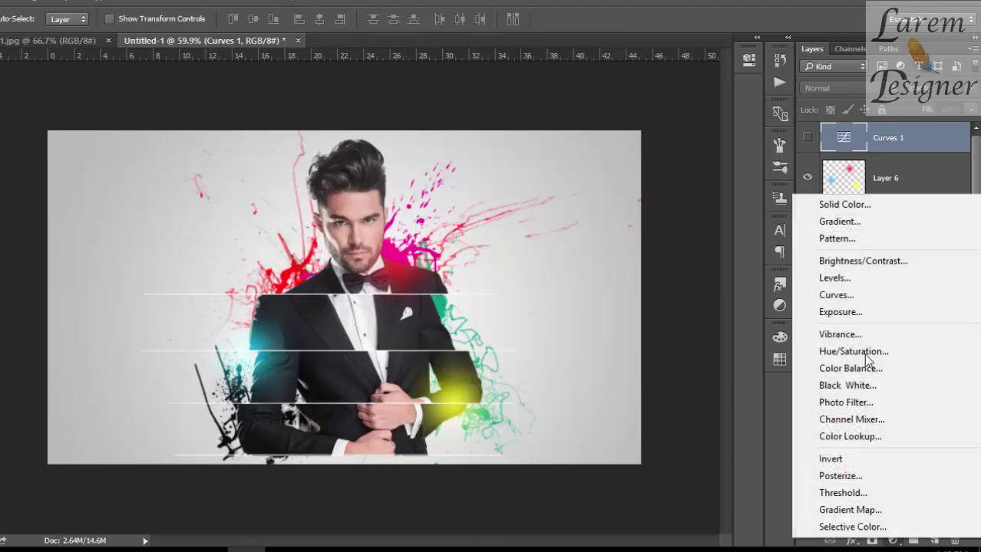
{"action": "left_click", "coordinate": [836, 294]}
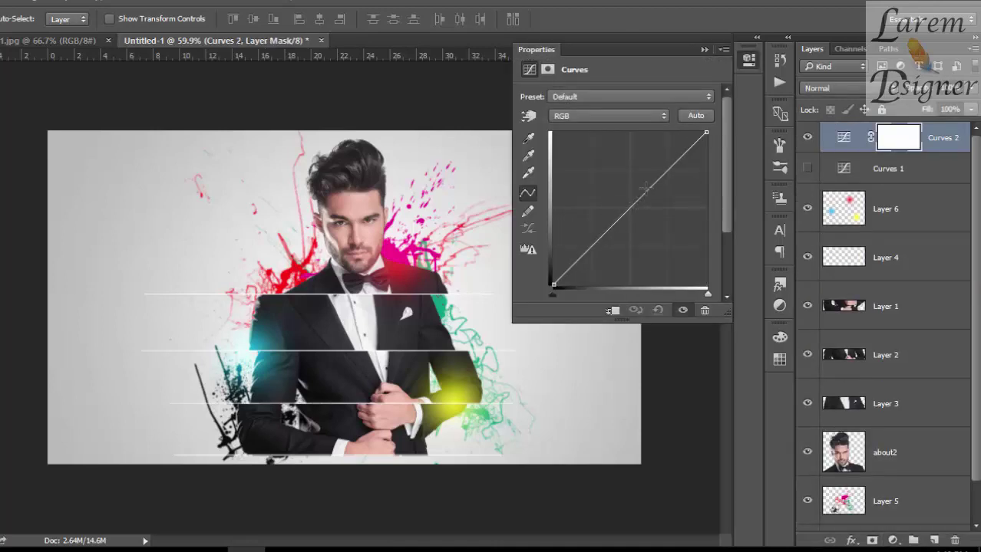
{"action": "left_click_drag", "start_coordinate": [652, 185], "coordinate": [653, 173]}
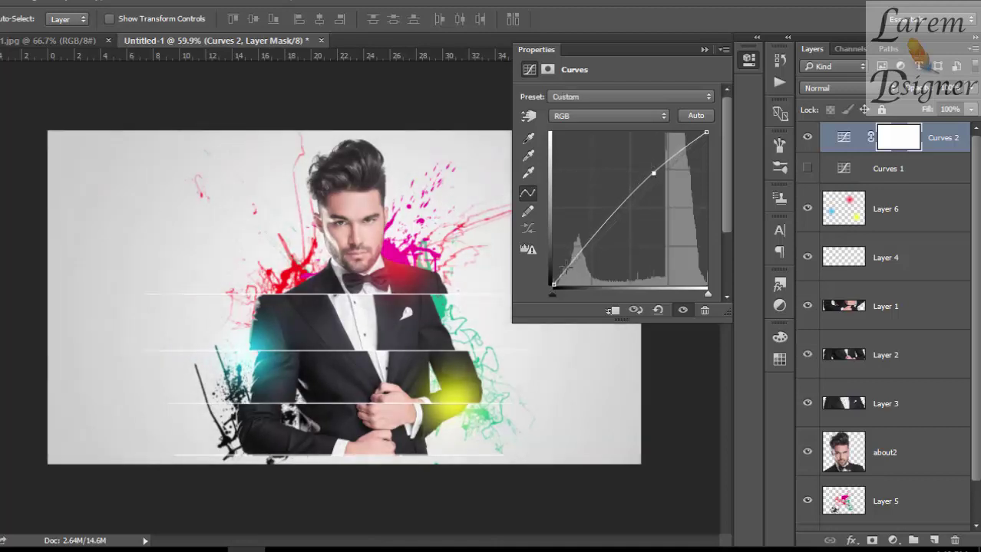
{"action": "mouse_move", "coordinate": [565, 267]}
{"action": "left_mouse_down"}
{"action": "mouse_move", "coordinate": [574, 280]}
{"action": "mouse_move", "coordinate": [568, 271]}
{"action": "left_mouse_up"}
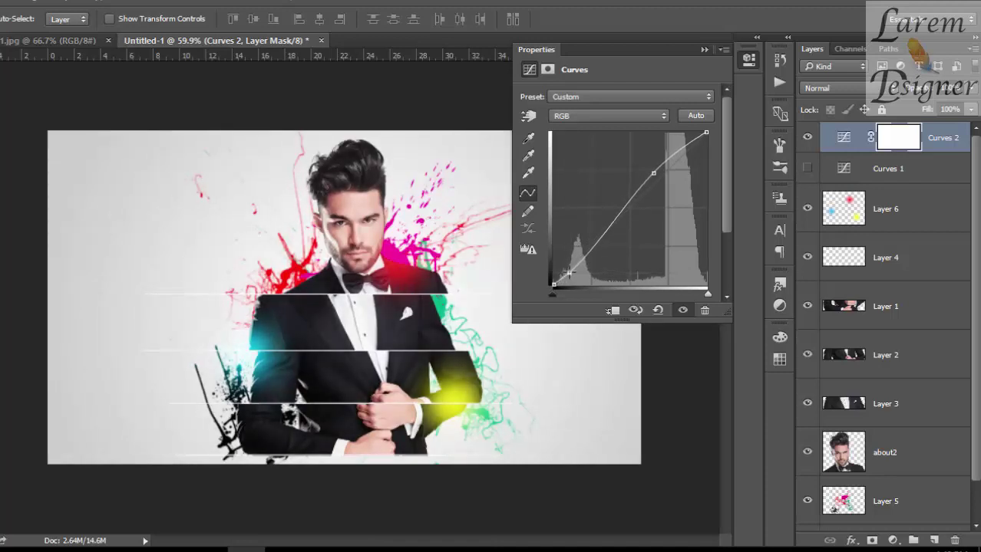
- In the Blue channel of Curves 2, raise the black end point and lower the white end point slightly for a blue-shadow, yellow-highlight tint
{"action": "left_click", "coordinate": [602, 115]}
{"action": "left_click", "coordinate": [580, 157]}
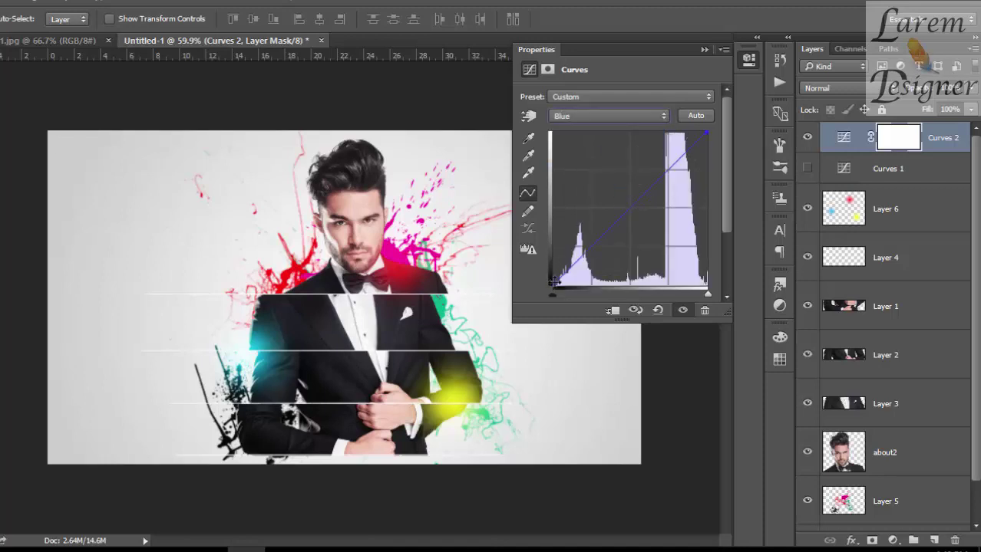
{"action": "left_click_drag", "start_coordinate": [552, 283], "coordinate": [553, 265]}
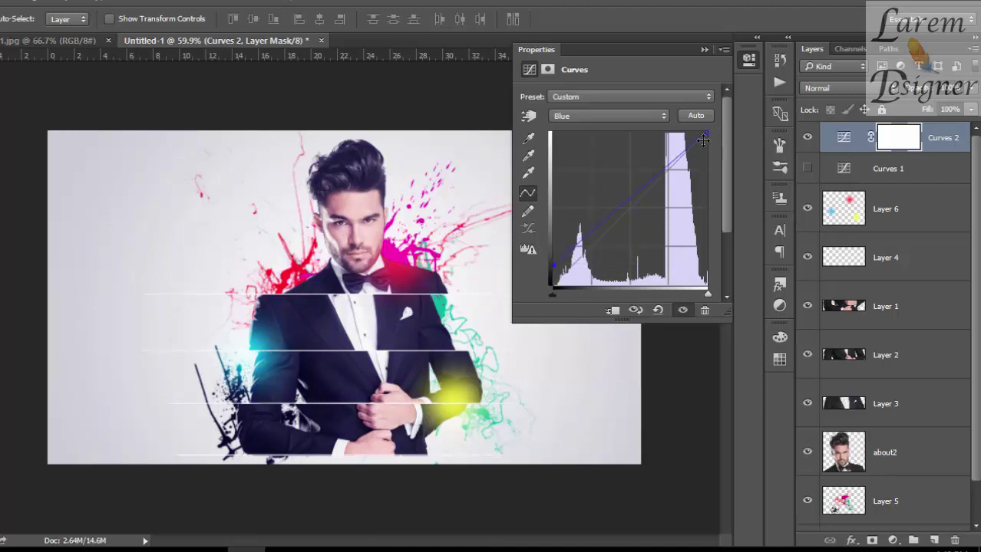
{"action": "left_click_drag", "start_coordinate": [703, 136], "coordinate": [704, 151]}
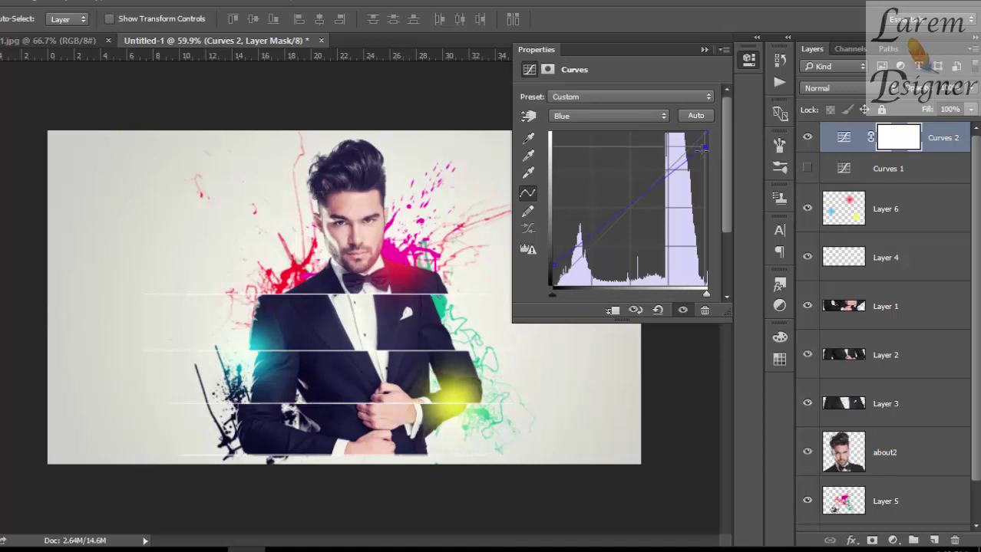